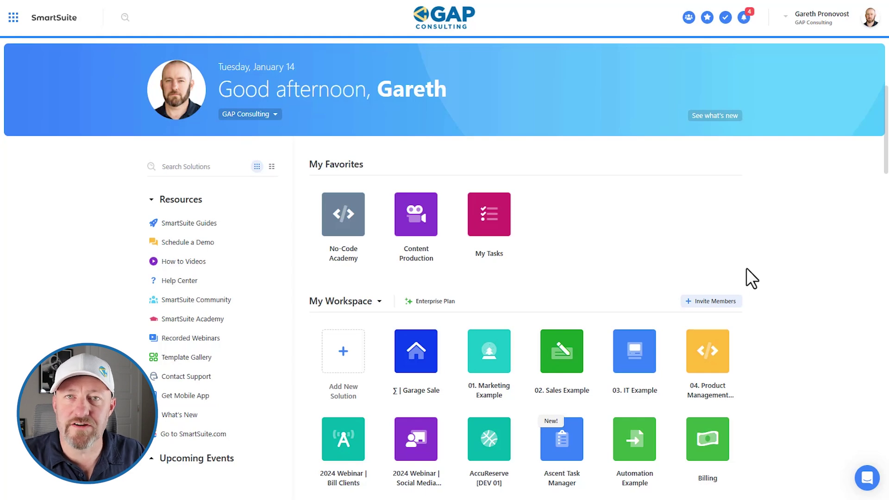
Find and open the Sales CRM solution, then select the last two opportunities in the pipeline grid
key("ctrl+f")
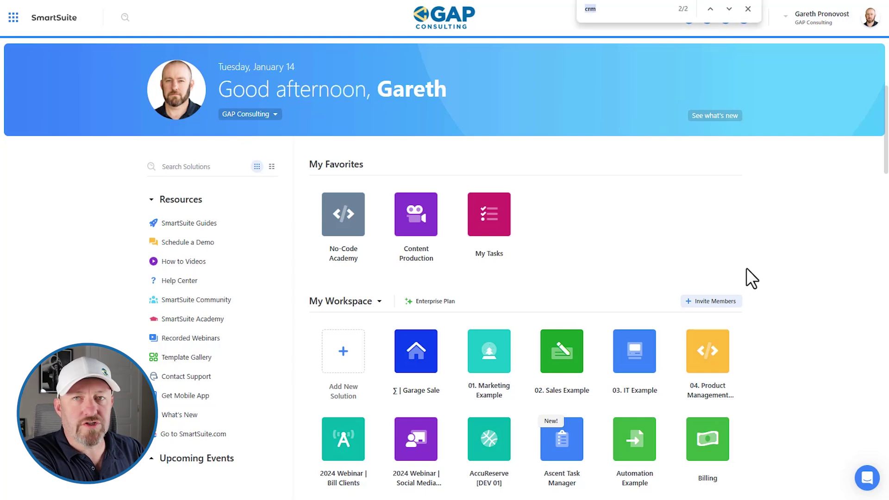
type("sales crm")
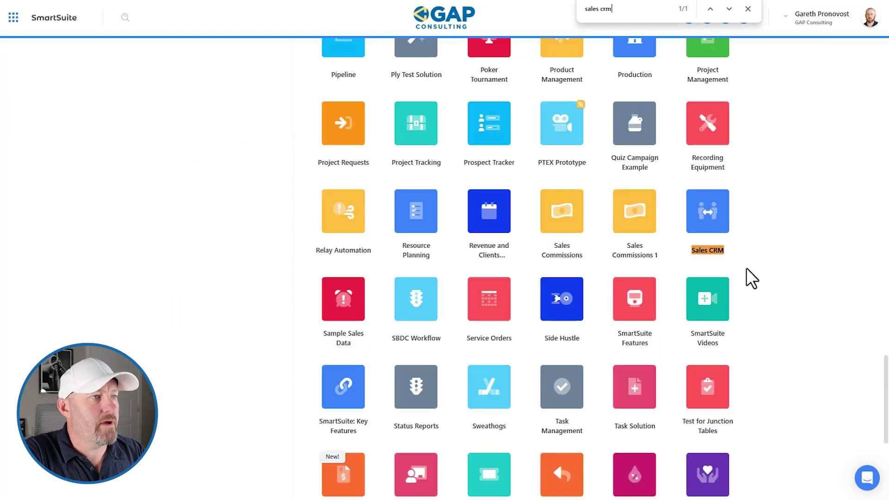
left_click(706, 222)
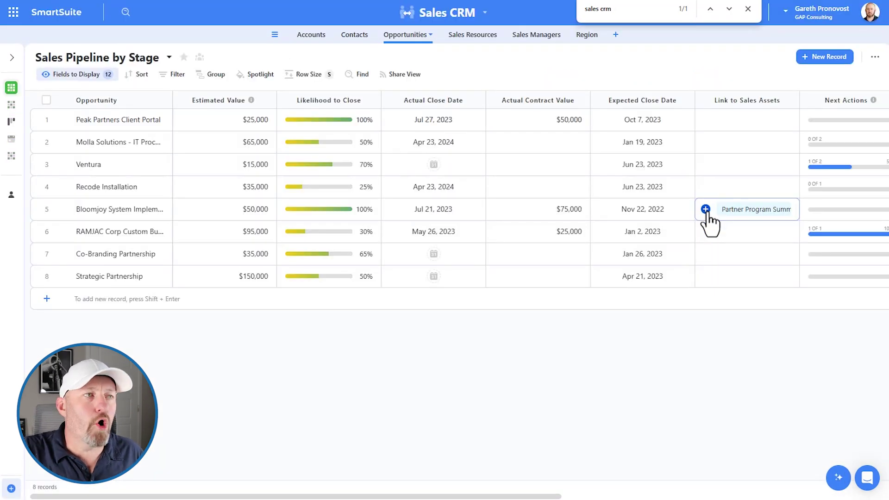
left_click(747, 9)
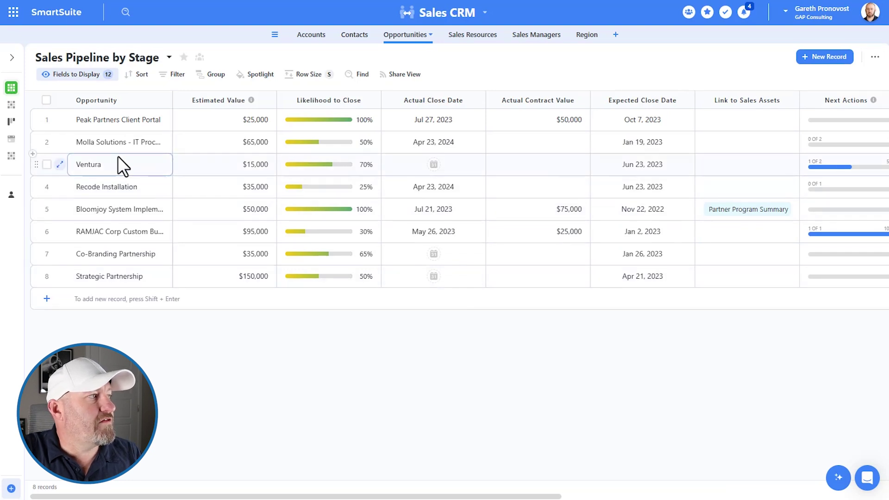
left_click_drag(109, 253, 113, 278)
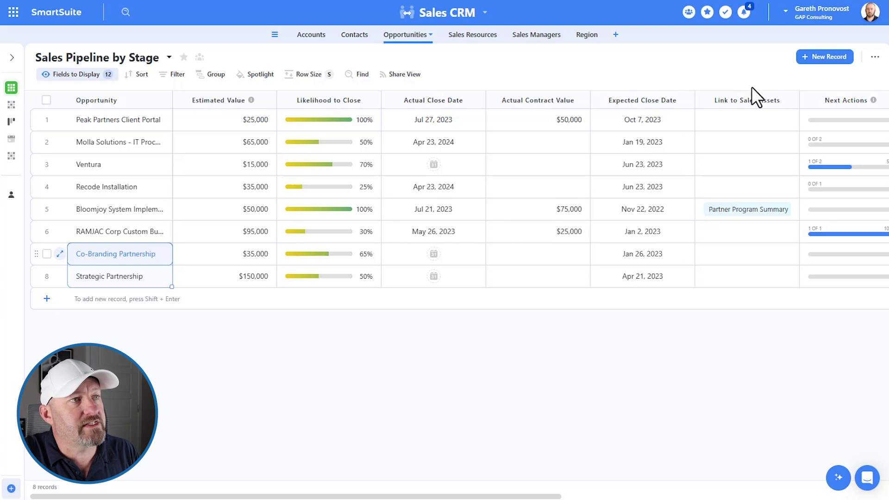
left_click(740, 98)
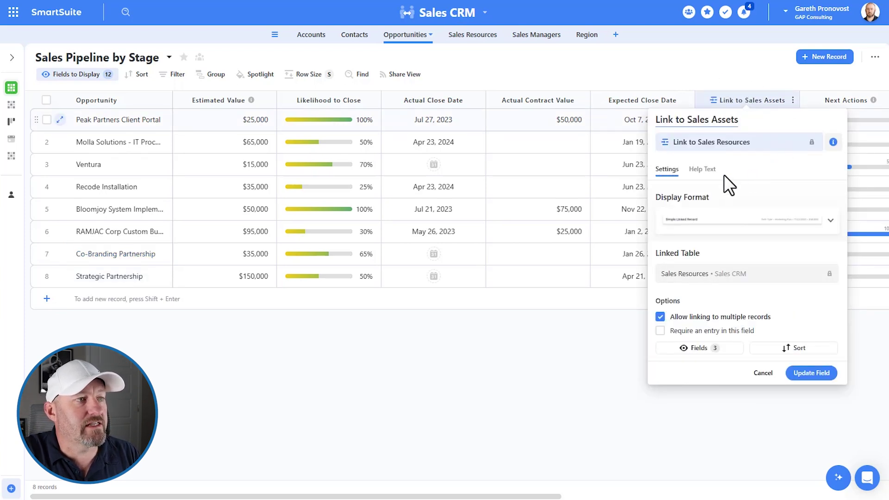
mouse_move(686, 277)
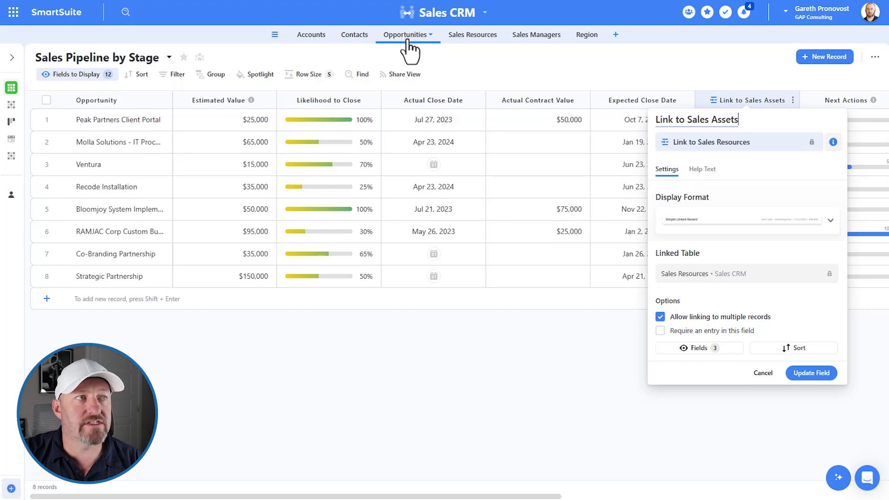
left_click(767, 217)
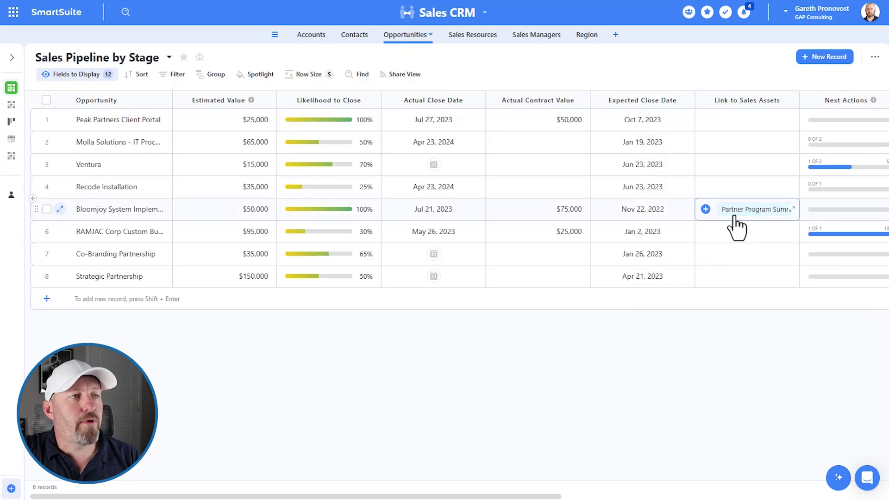
left_click(757, 220)
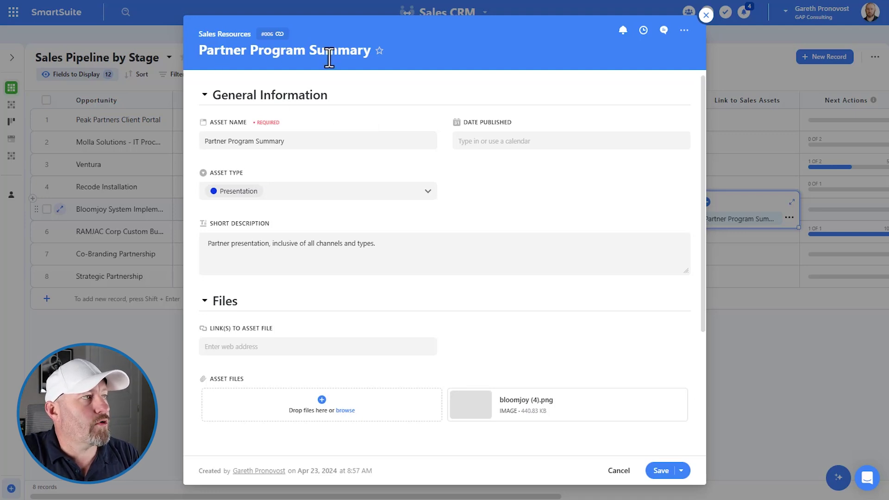
left_click(706, 15)
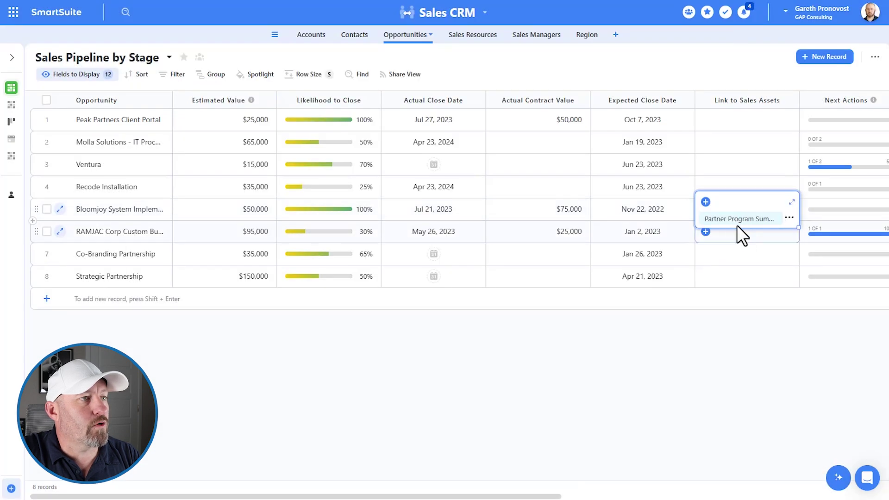
left_click(477, 62)
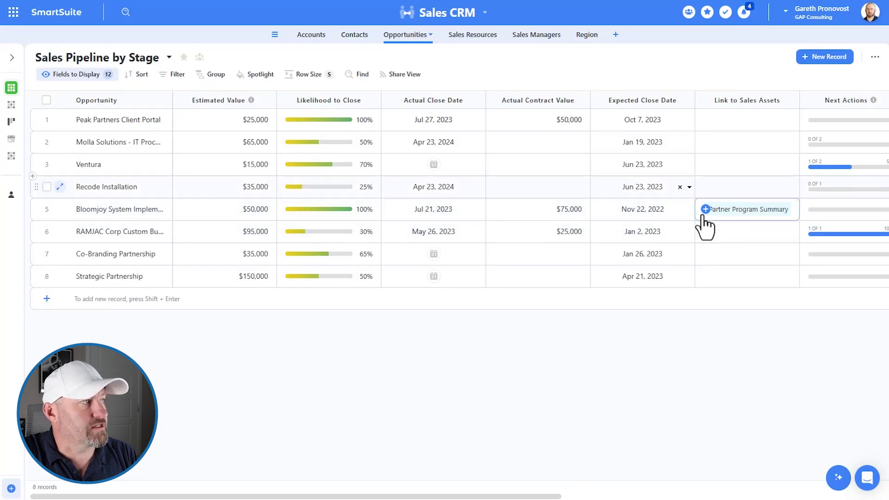
left_click(470, 38)
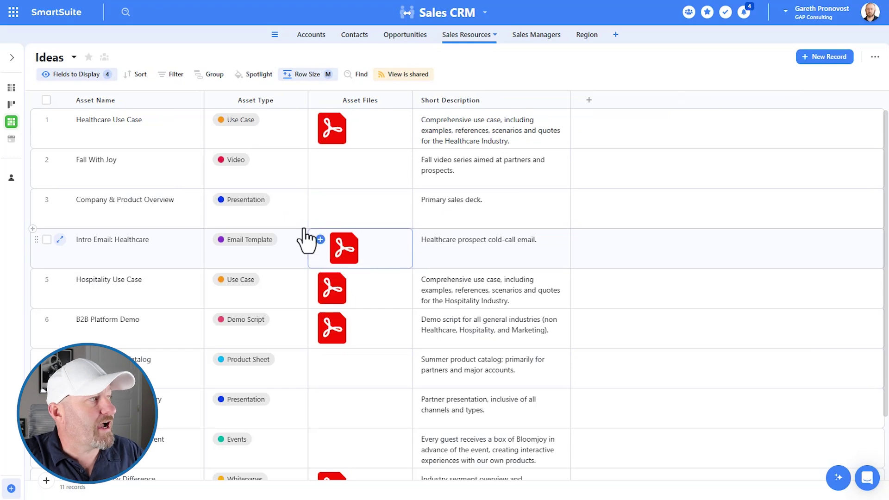
Select the Intro Email: Healthcare asset and scroll through the 11 Ideas records
left_click(175, 257)
scroll(176, 256, "down", 3)
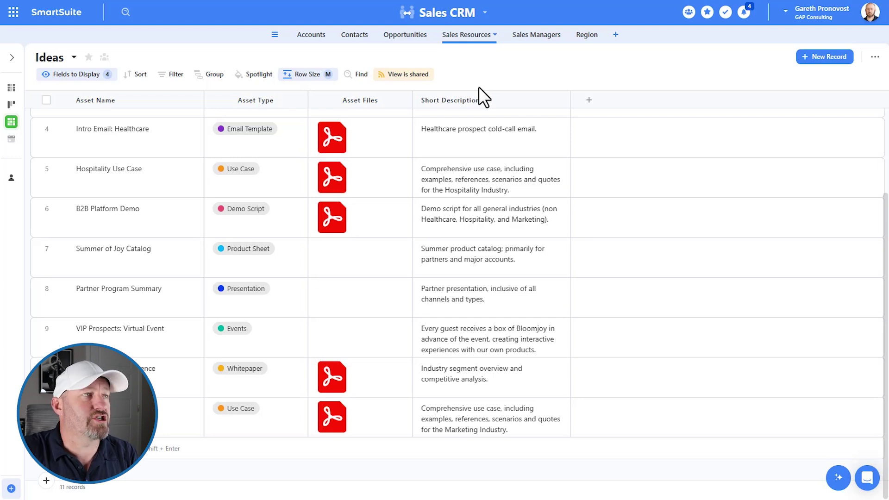
Open the solution's automations and inspect Find Closed Opportunities' Update records action before closing it
left_click(434, 19)
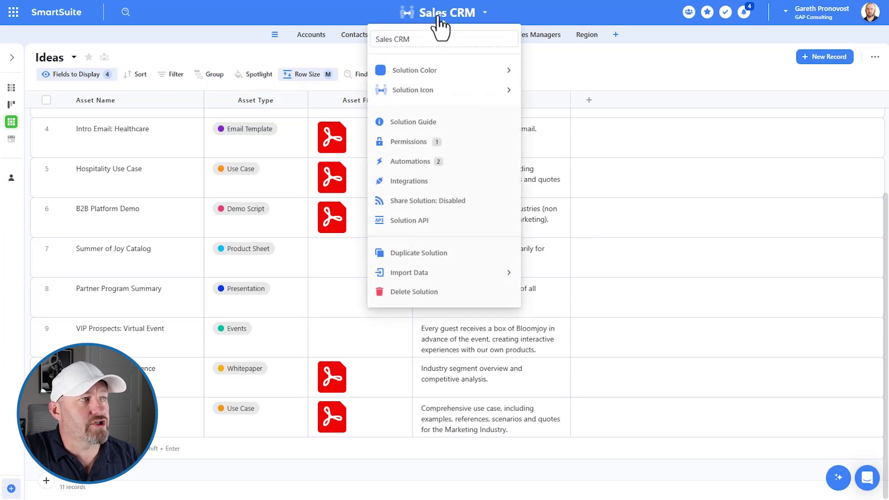
left_click(411, 162)
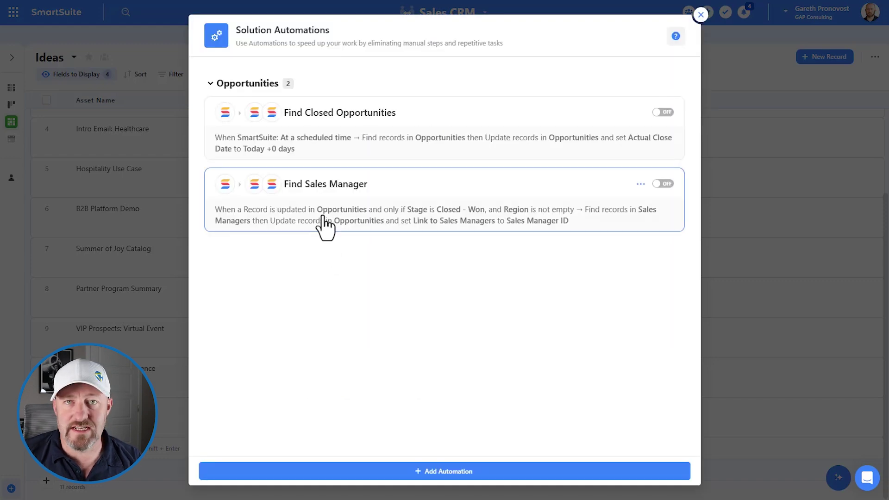
left_click(317, 125)
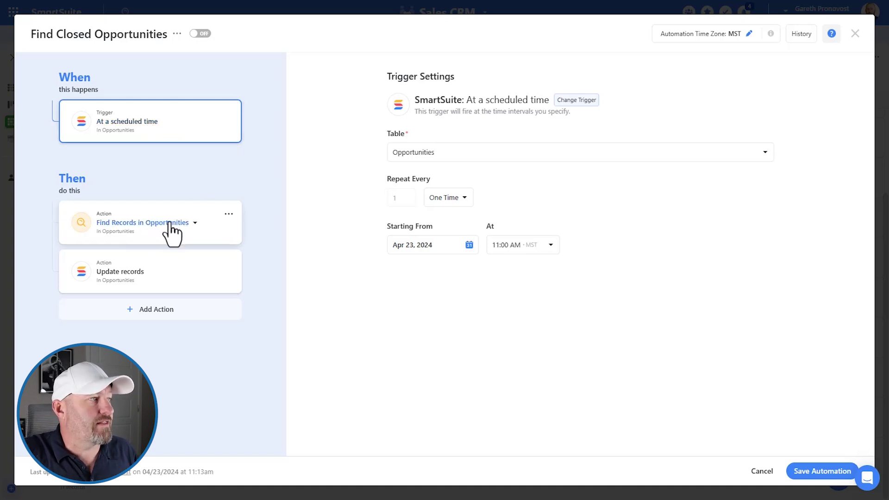
left_click(169, 280)
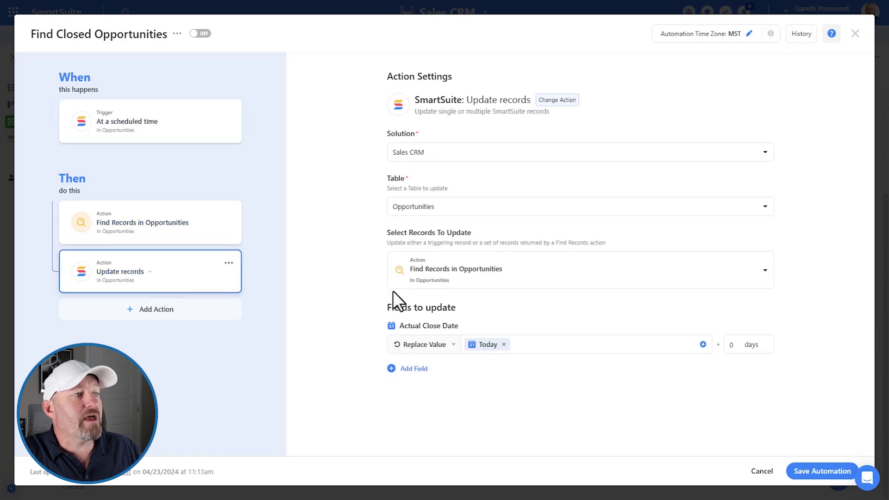
left_click(855, 34)
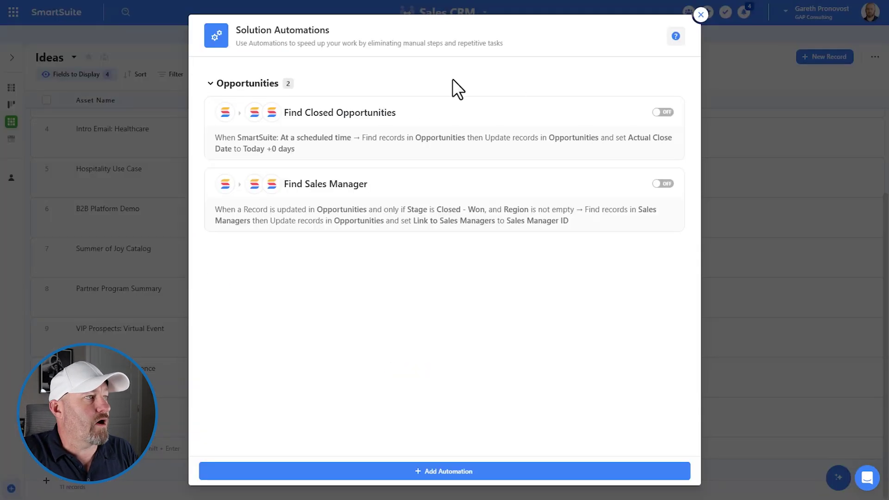
Open Find Sales Manager to view its trigger: Stage is Closed - Won, Region not empty
left_click(328, 201)
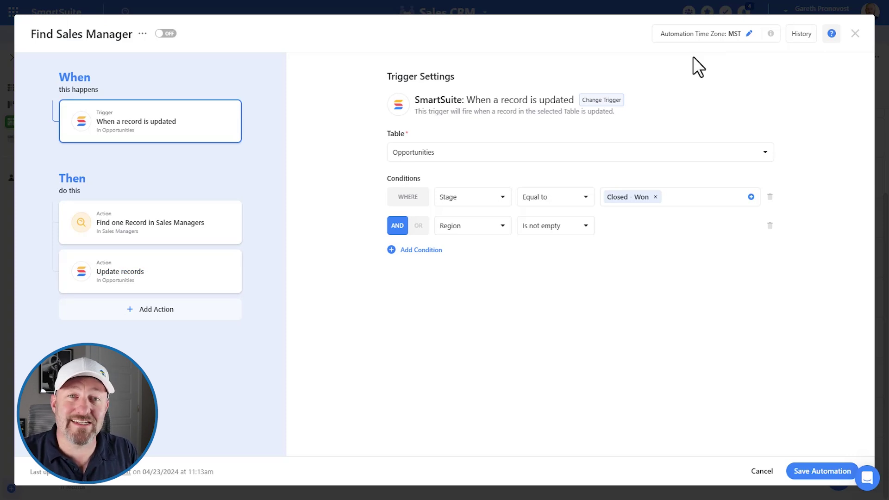
Close the automation editor and list, then switch to the Asset Development Queue kanban view
left_click(855, 33)
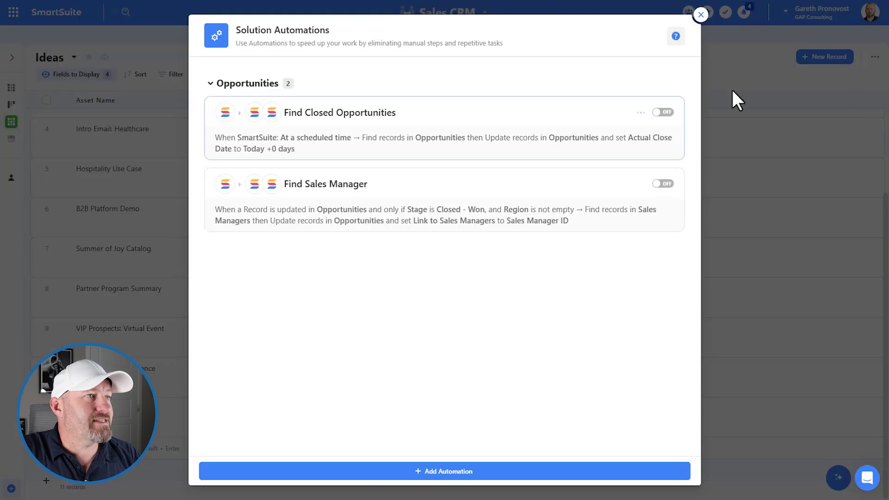
left_click(701, 15)
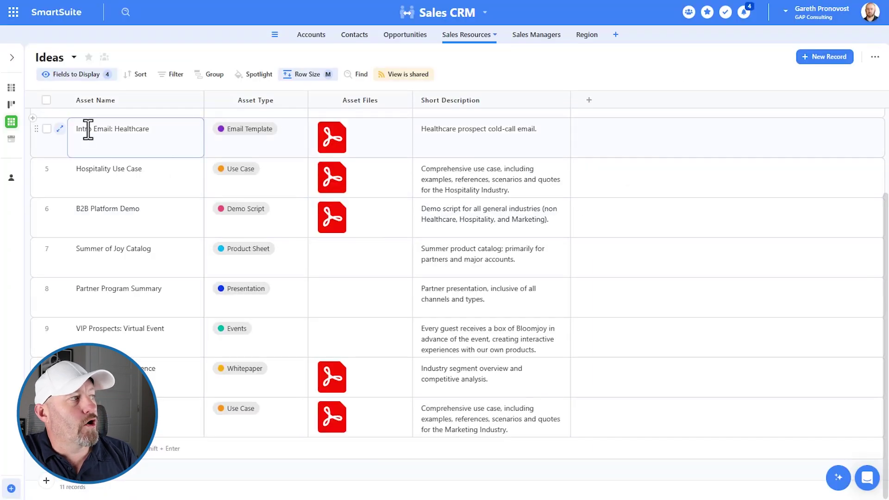
mouse_move(11, 122)
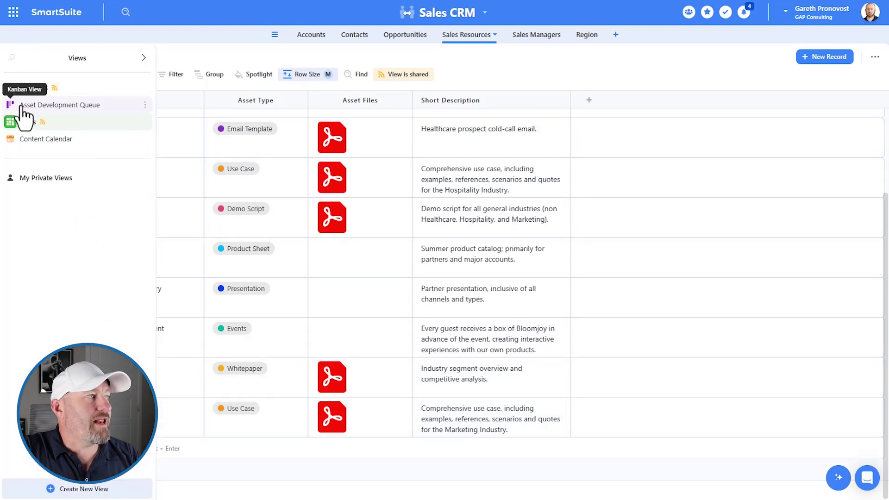
left_click(33, 106)
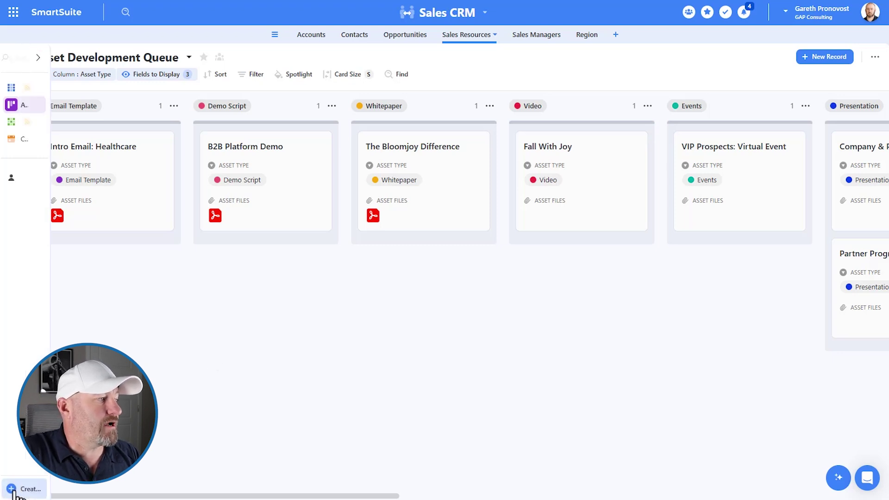
left_click(25, 490)
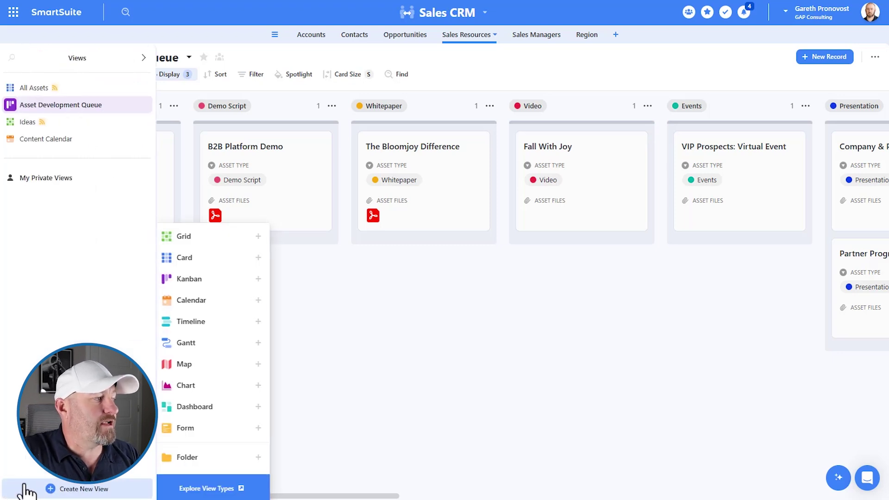
Create a new public dashboard view and place a Hero banner widget on it
left_click(186, 407)
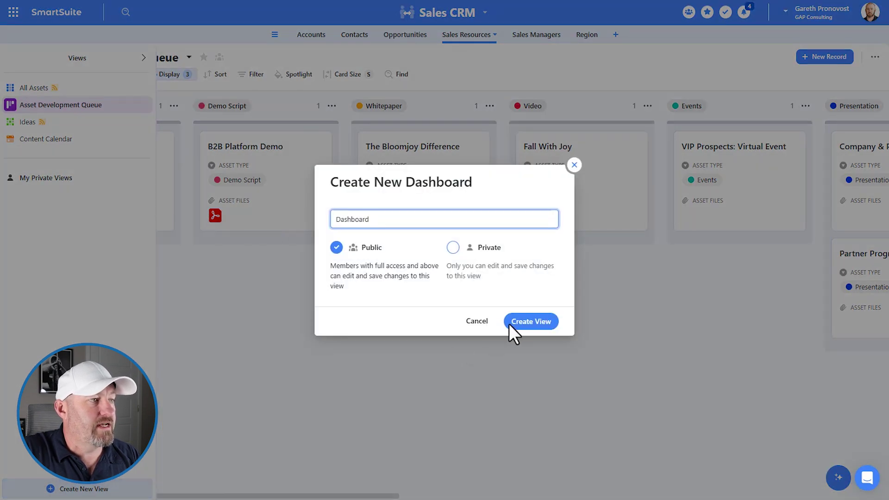
left_click(518, 325)
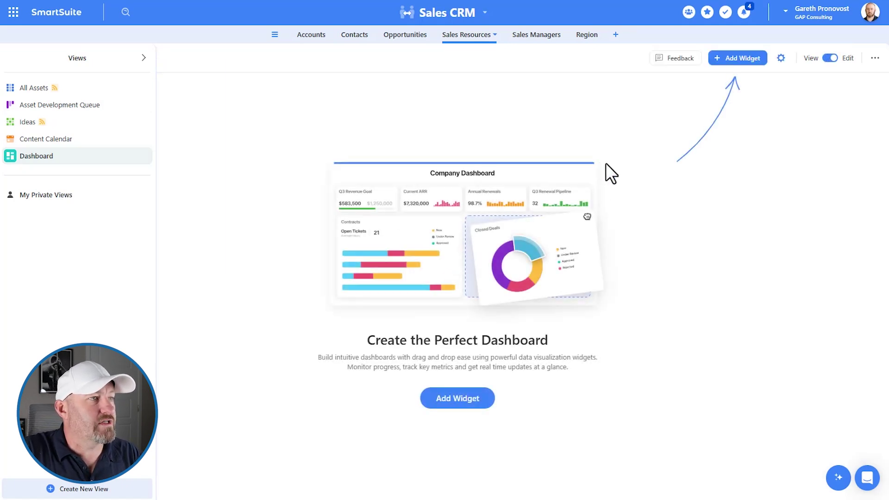
left_click(742, 59)
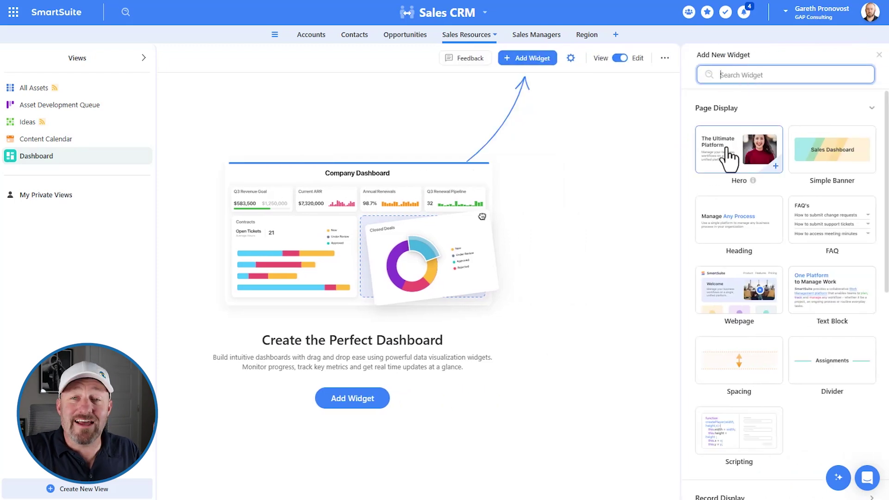
left_click(729, 155)
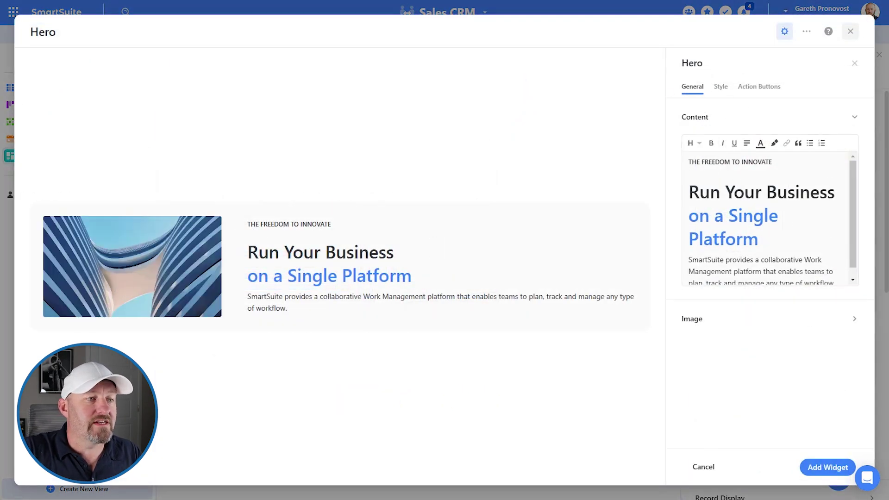
left_click(827, 469)
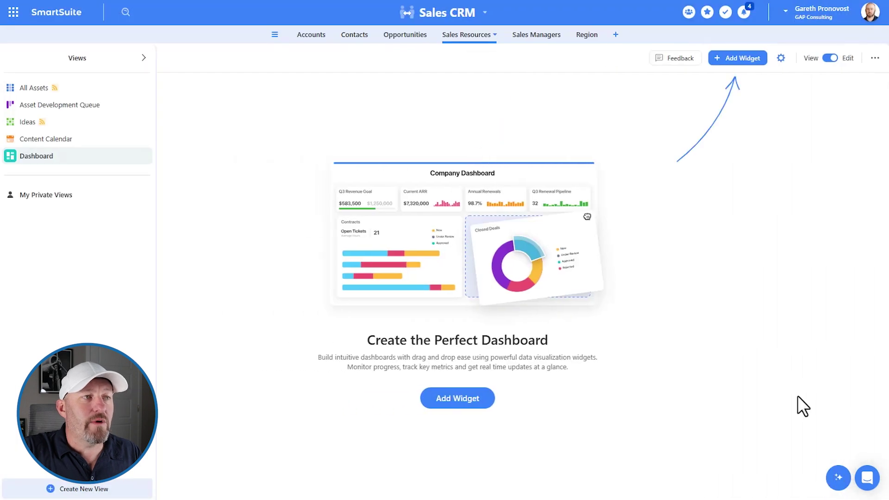
Add a narrow Record Selector widget for Sales Resources and collapse the views sidebar
left_click(733, 64)
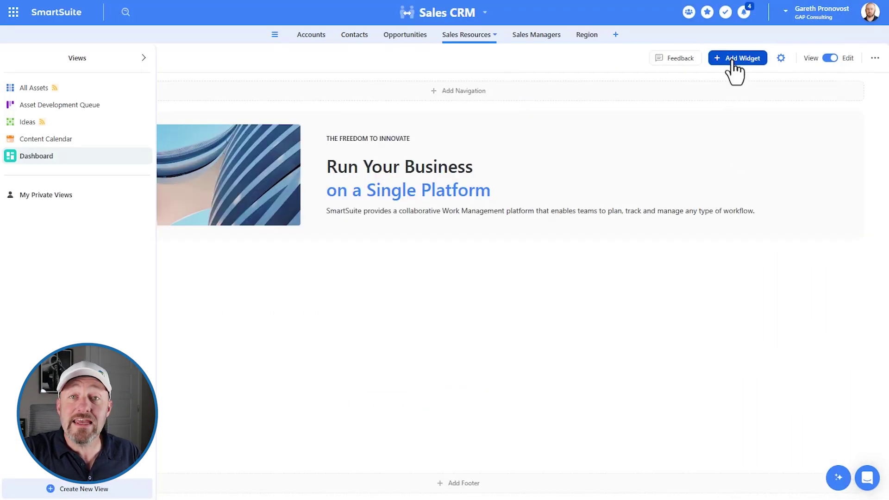
scroll(788, 319, "down", 3)
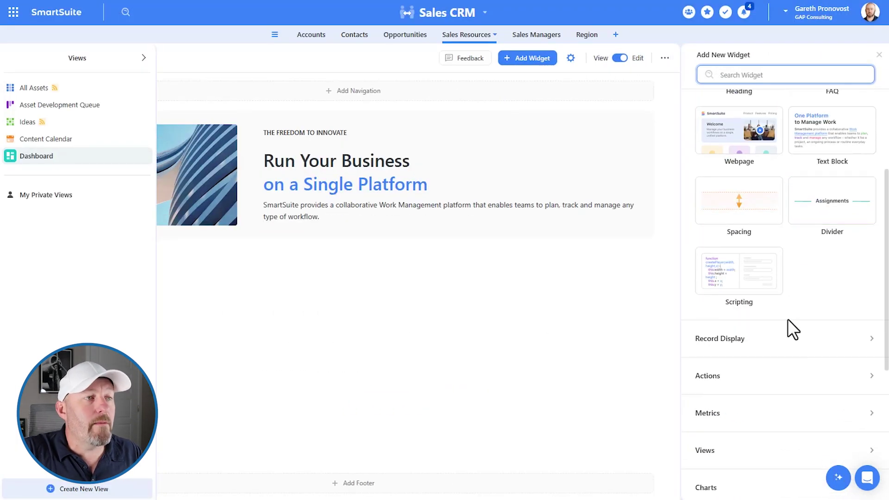
scroll(788, 318, "down", 2)
scroll(764, 283, "down", 2)
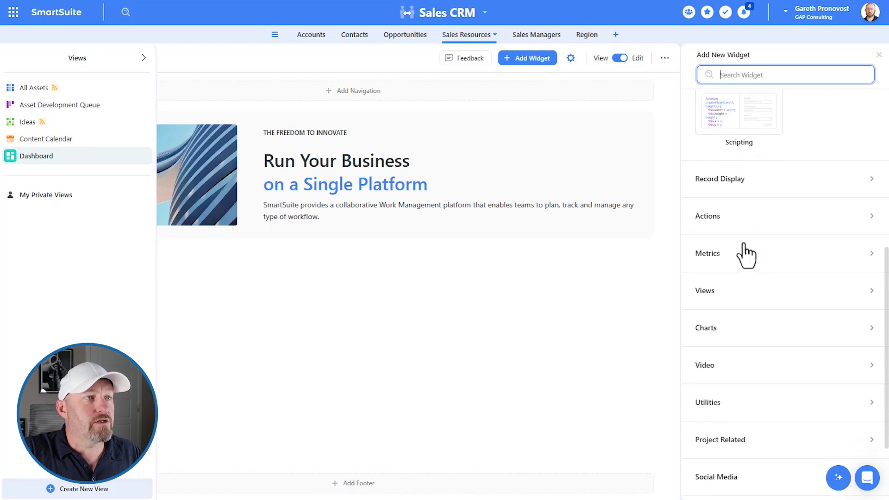
left_click(730, 180)
left_click(736, 227)
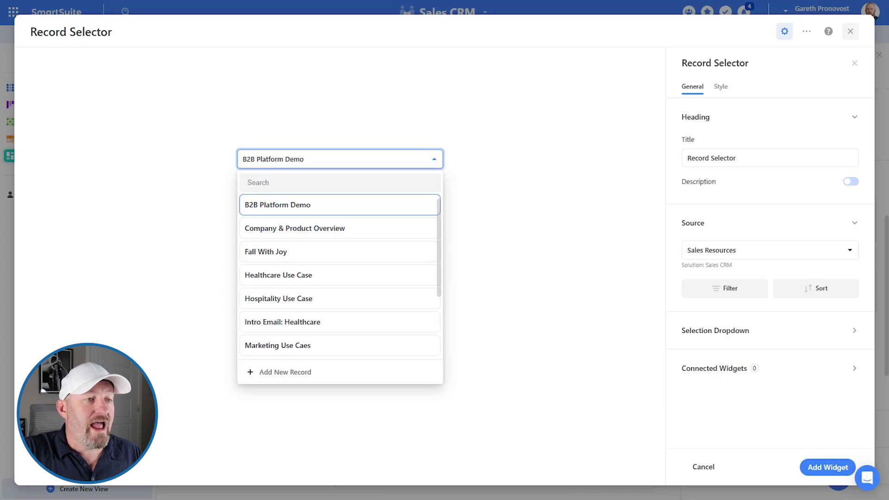
left_click(818, 469)
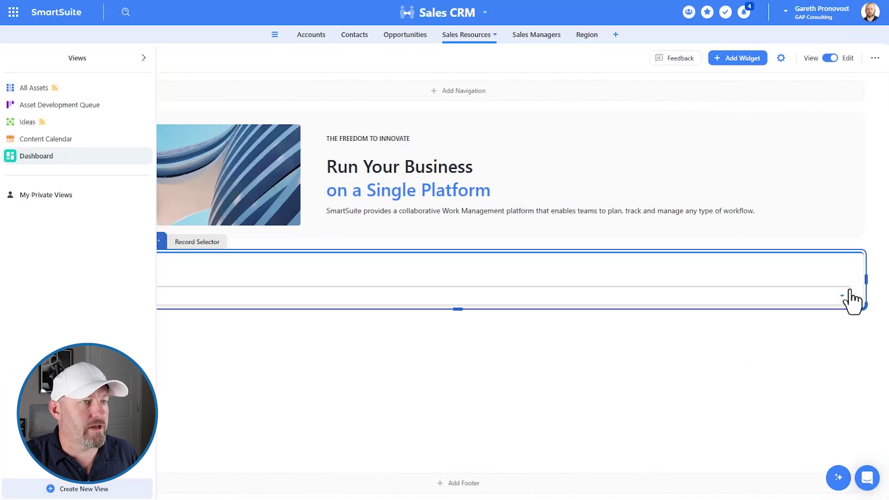
left_click_drag(822, 278, 218, 320)
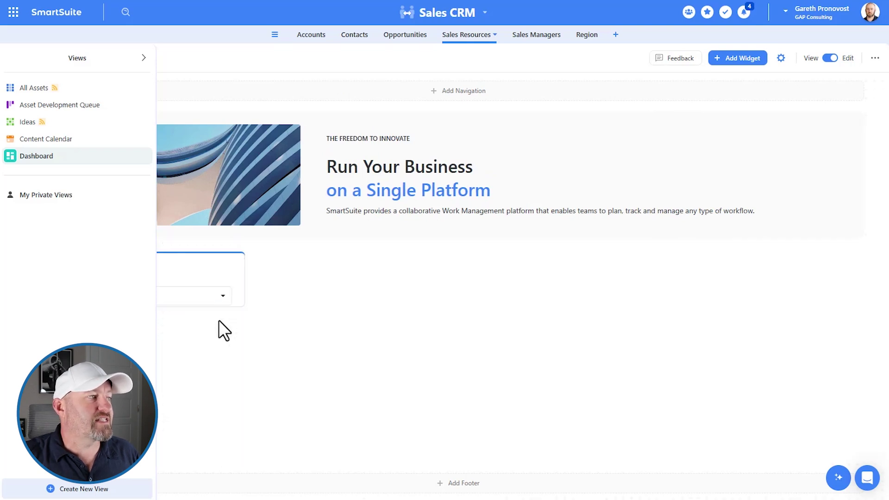
left_click(179, 380)
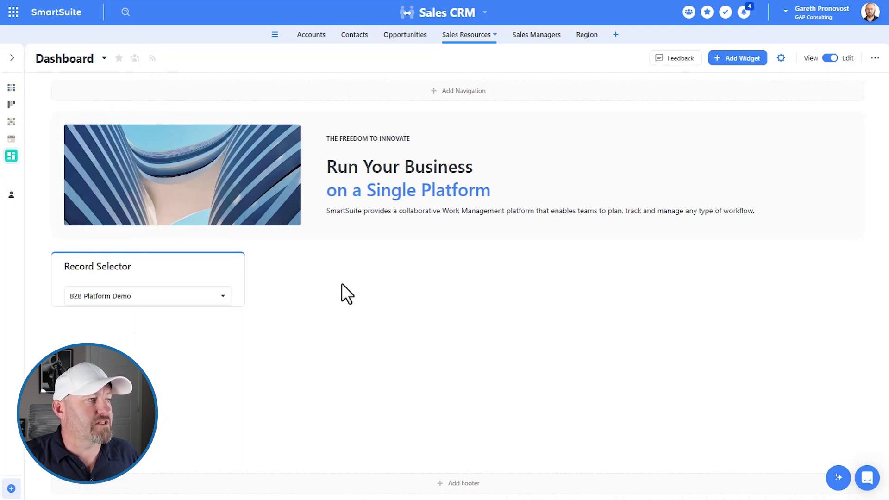
Choose a Record Details widget and set its source to the Record Selector
left_click(742, 59)
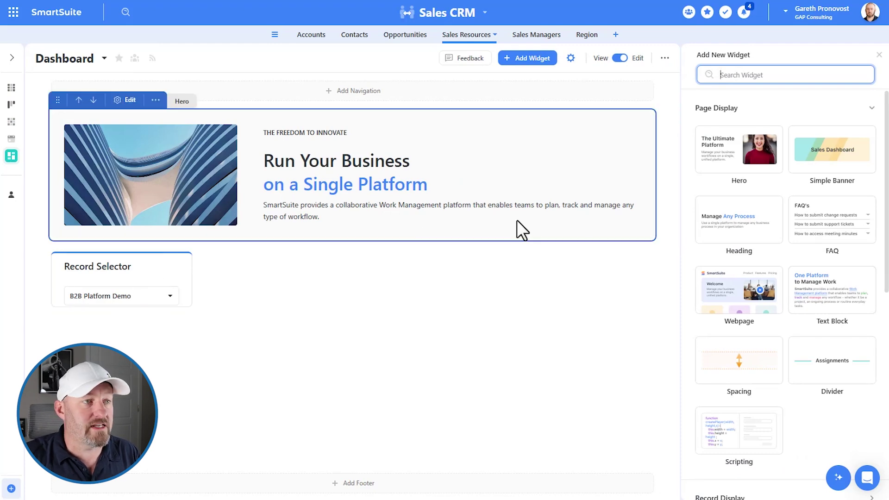
type("rec")
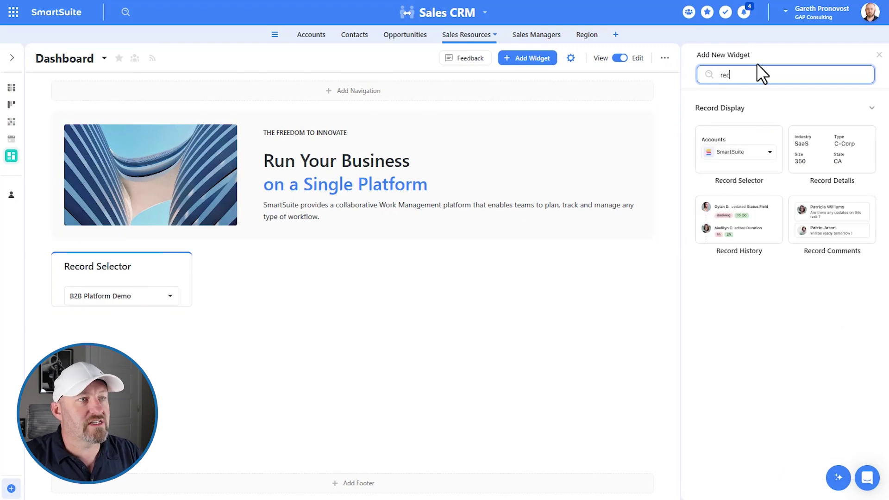
left_click(836, 167)
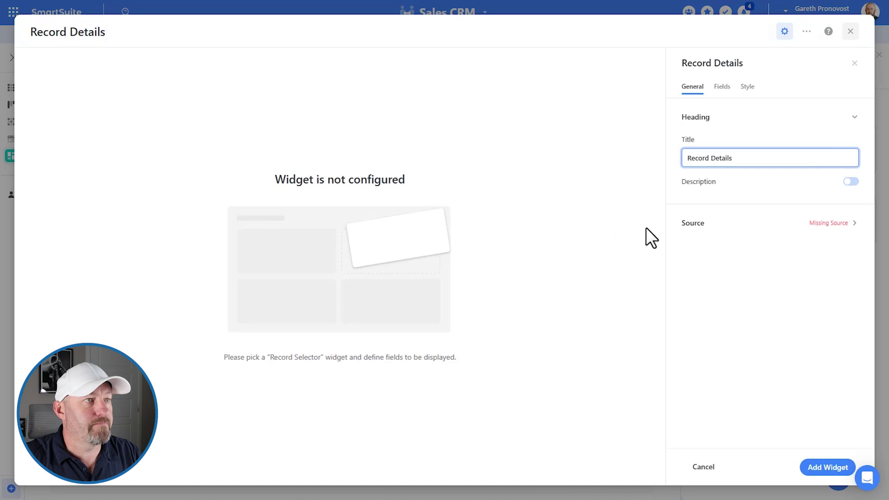
left_click(822, 224)
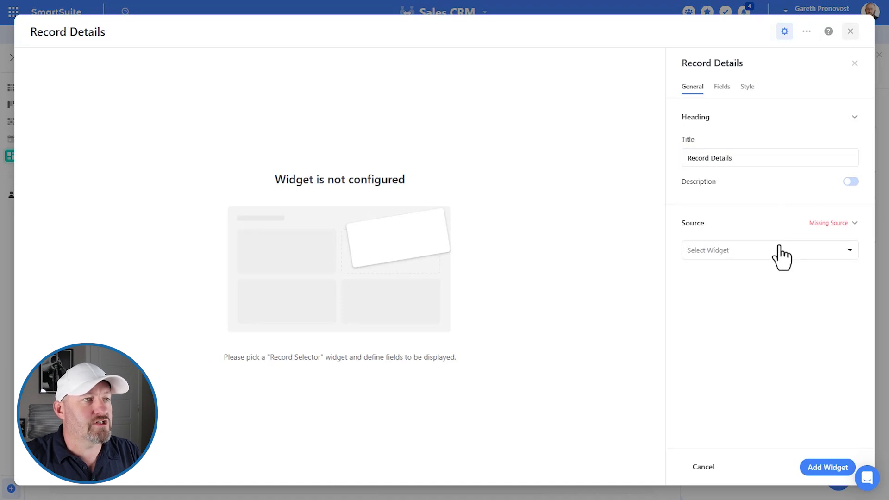
left_click(779, 253)
left_click(753, 277)
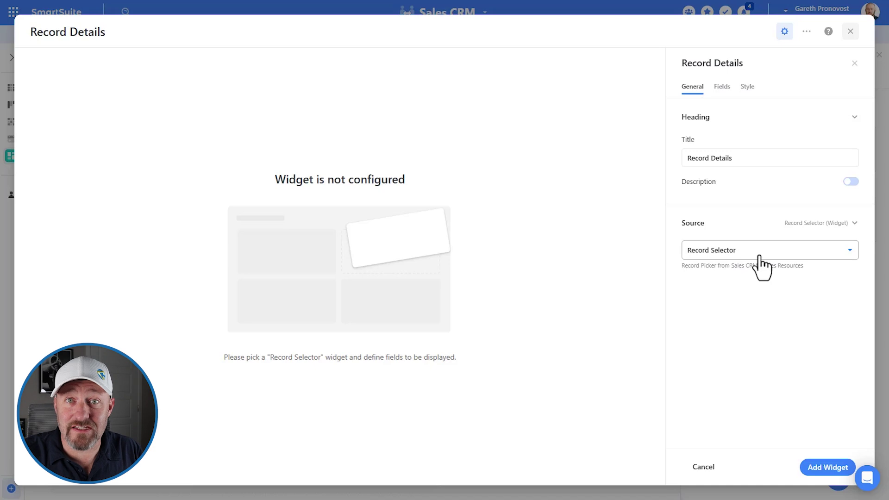
Show Asset Name, Date Published and Short Description fields, then add the widget to the dashboard
left_click(722, 87)
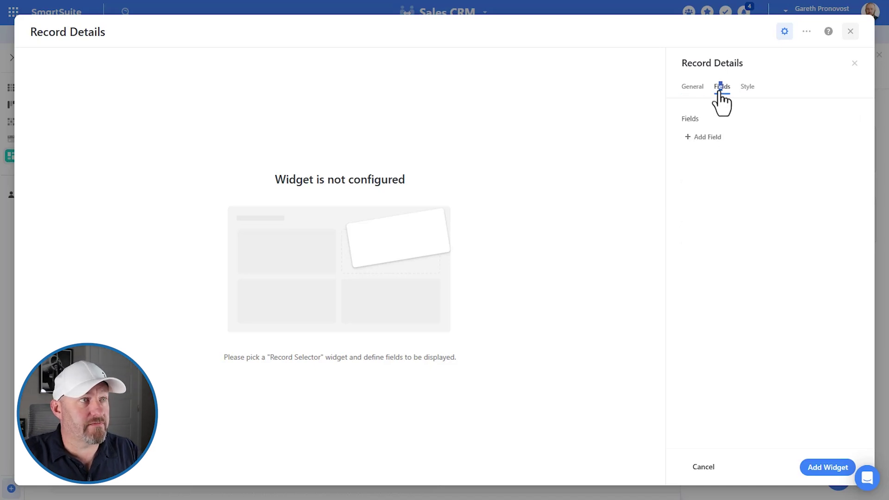
left_click(713, 136)
left_click(728, 212)
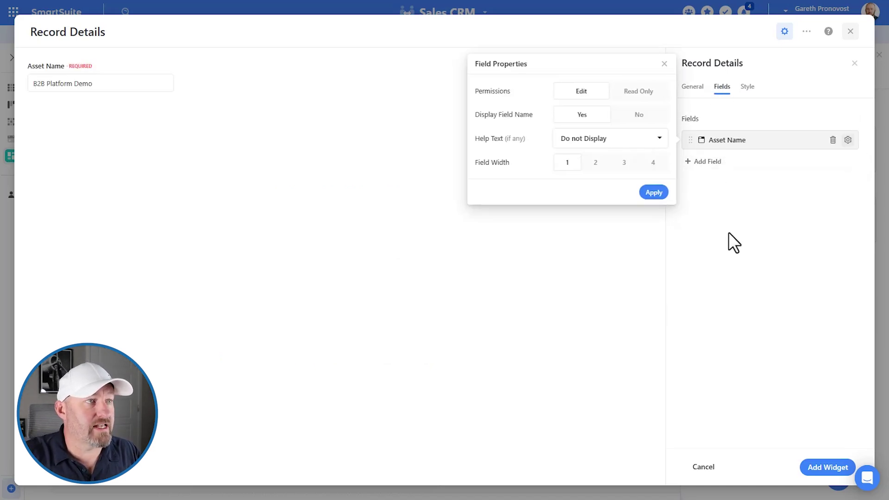
left_click(709, 162)
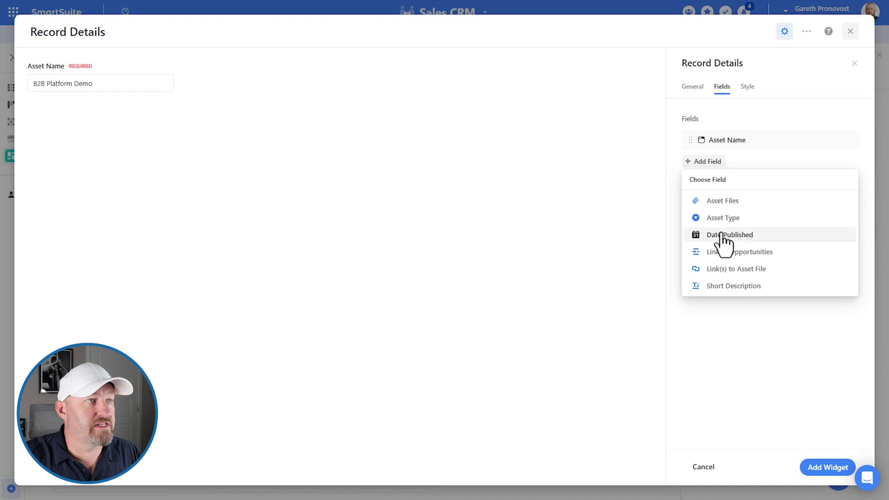
left_click(722, 235)
left_click(709, 181)
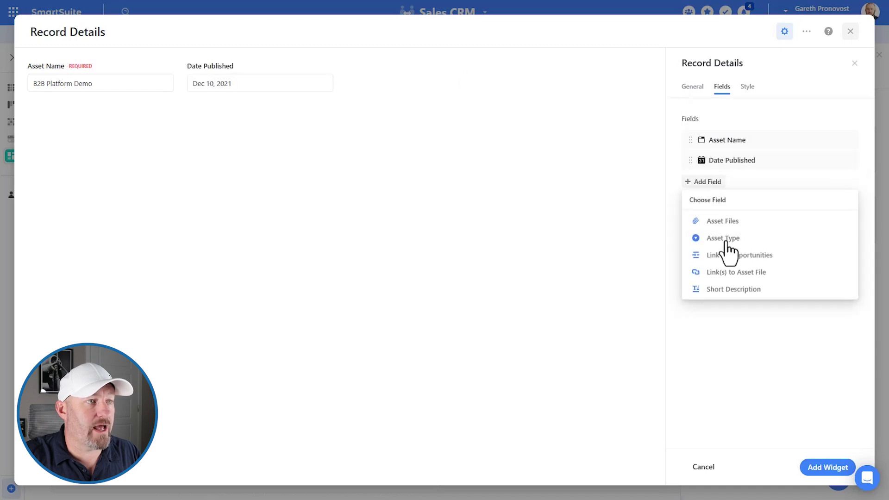
left_click(731, 290)
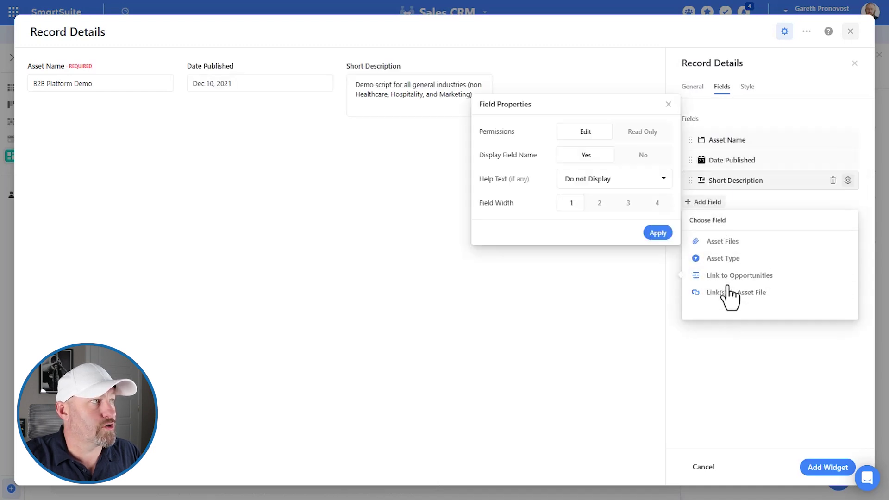
left_click(825, 467)
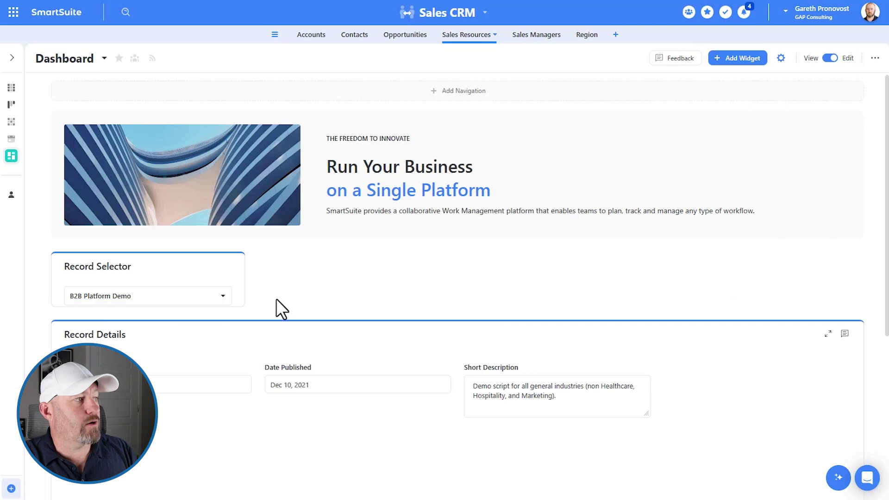
Pick Marketing Use Caes in the Record Selector so its Jan 21, 2022 details appear
left_click(170, 299)
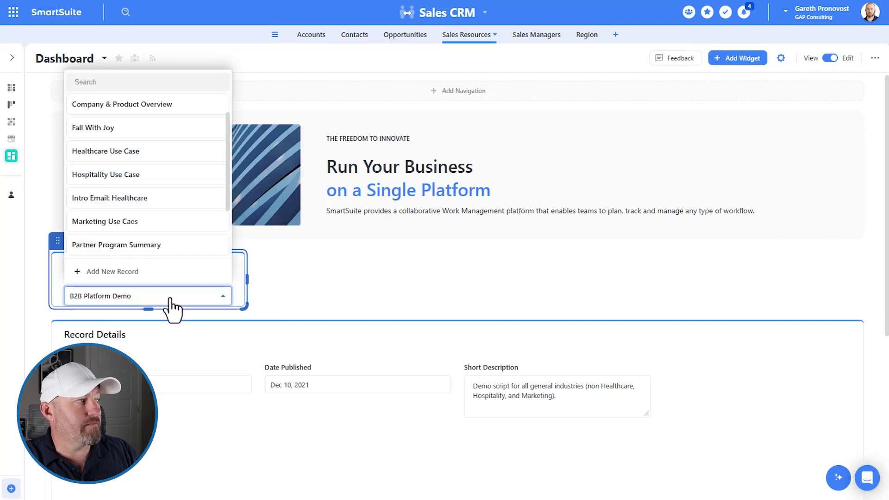
left_click(144, 222)
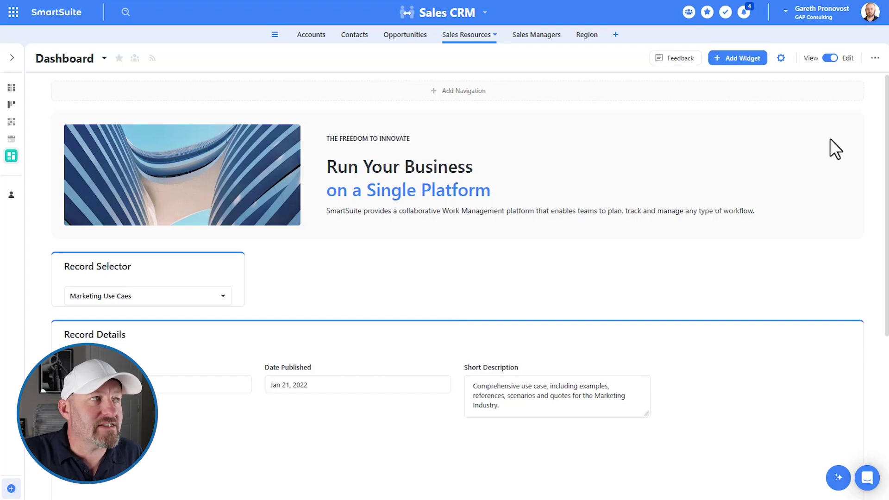
left_click(467, 19)
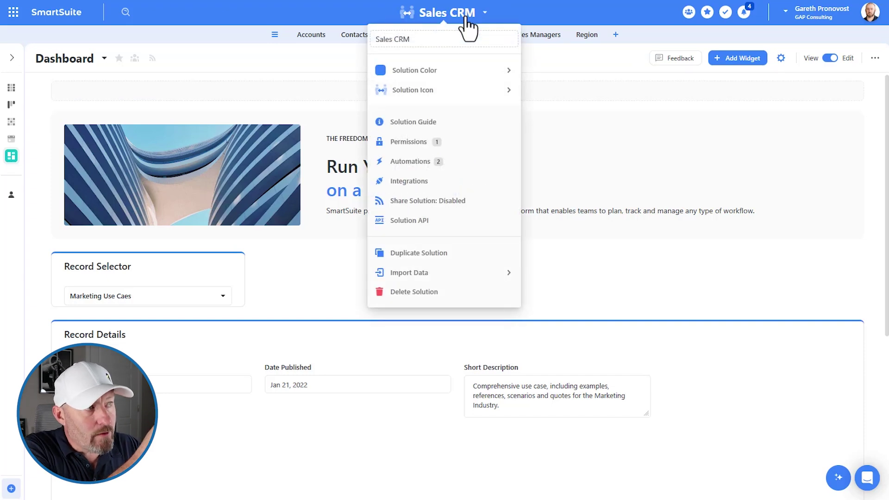
Review advanced solution permissions' member list and access levels, then close without changes
left_click(414, 144)
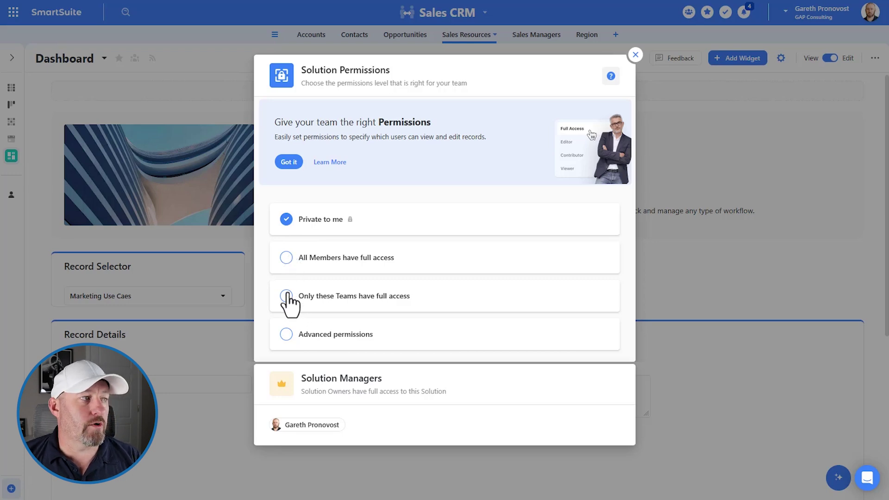
left_click(296, 334)
left_click(319, 327)
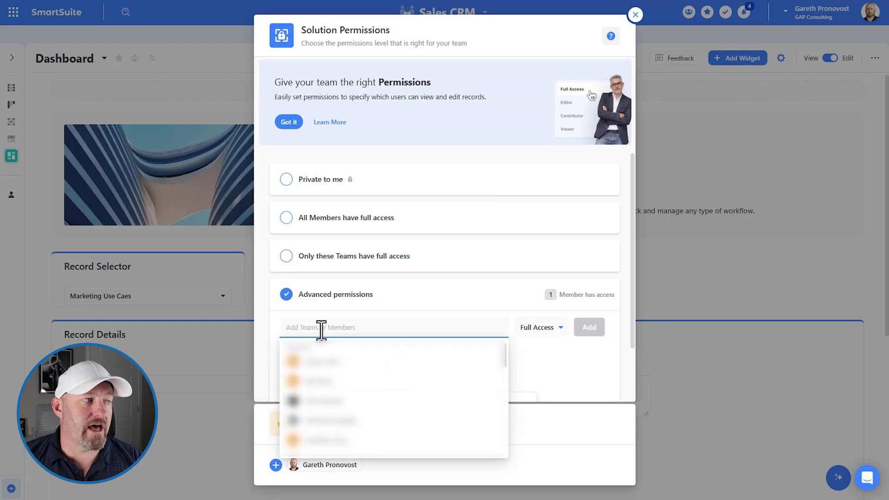
scroll(322, 398, "down", 3)
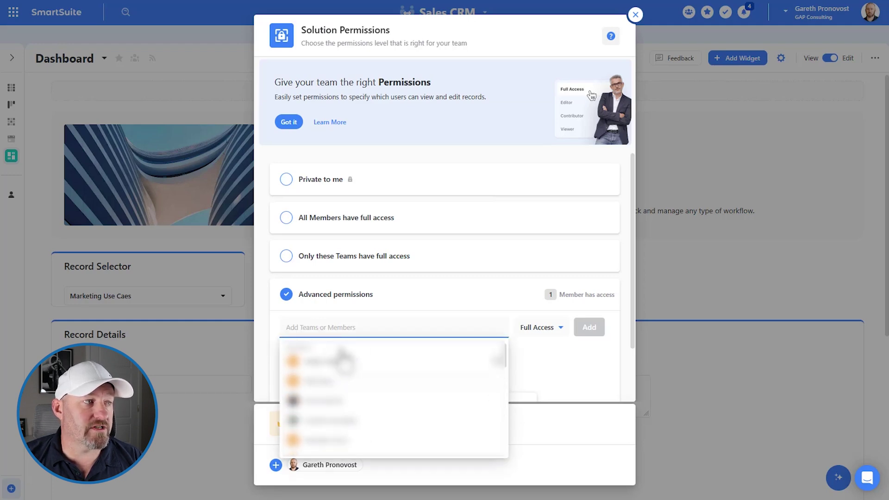
left_click(480, 319)
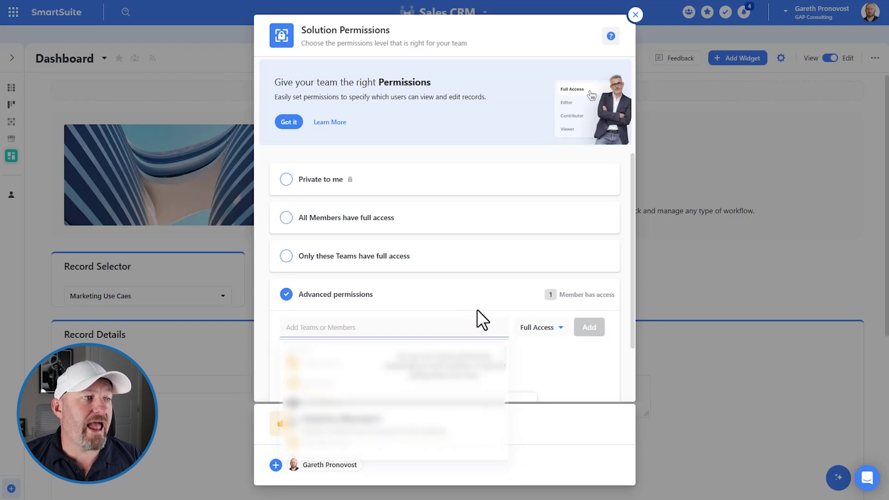
left_click(542, 330)
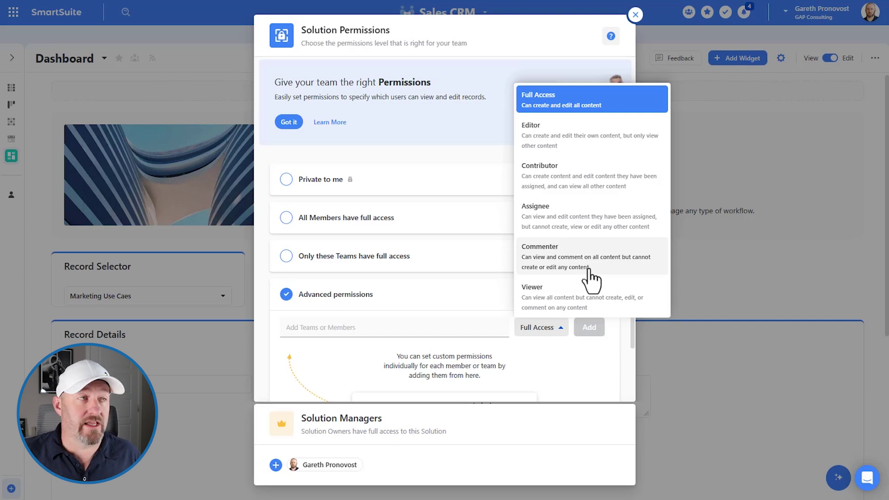
left_click(636, 15)
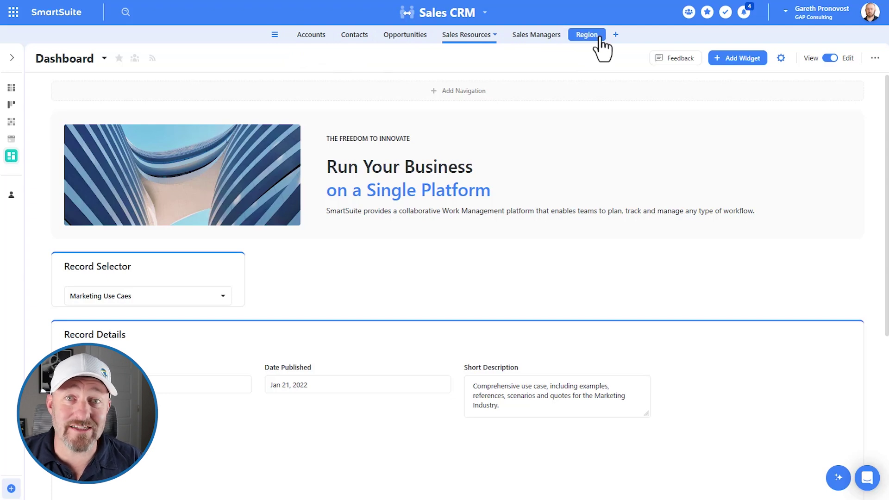
left_click(495, 34)
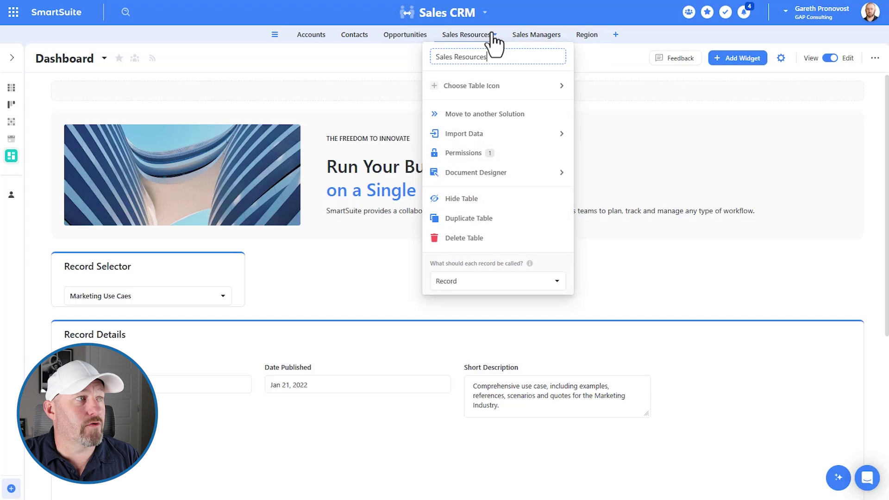
left_click(459, 154)
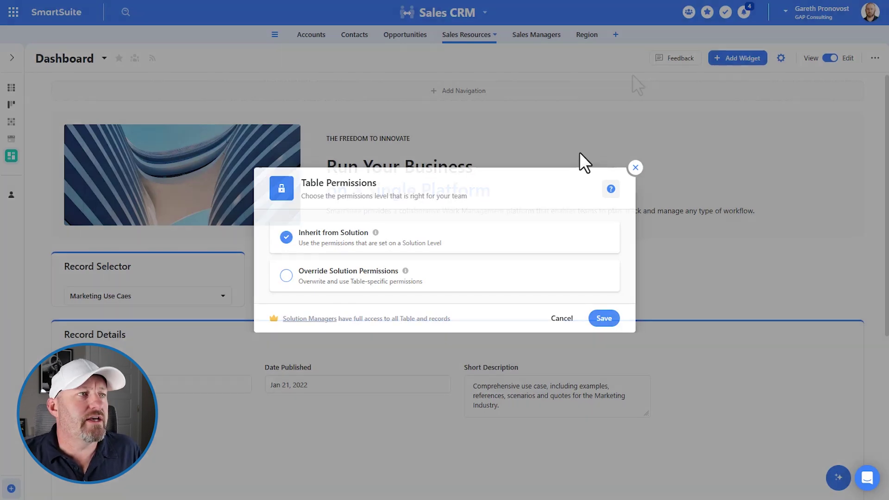
left_click(579, 153)
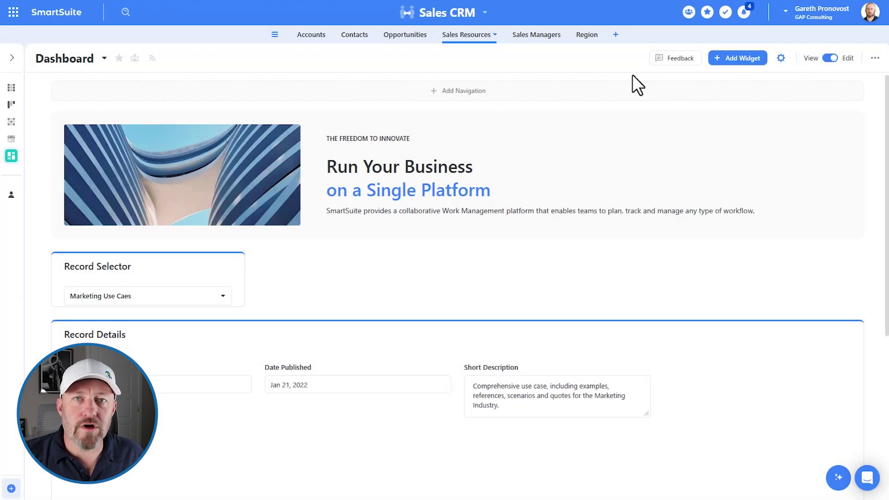
Set Rebel Packs Product Launch to Complete in My Work and return to the dashboard
left_click(726, 14)
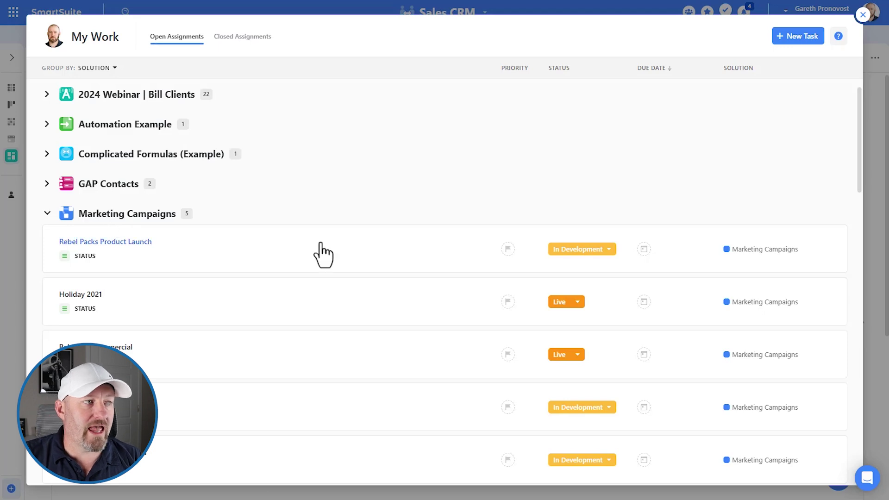
left_click(608, 250)
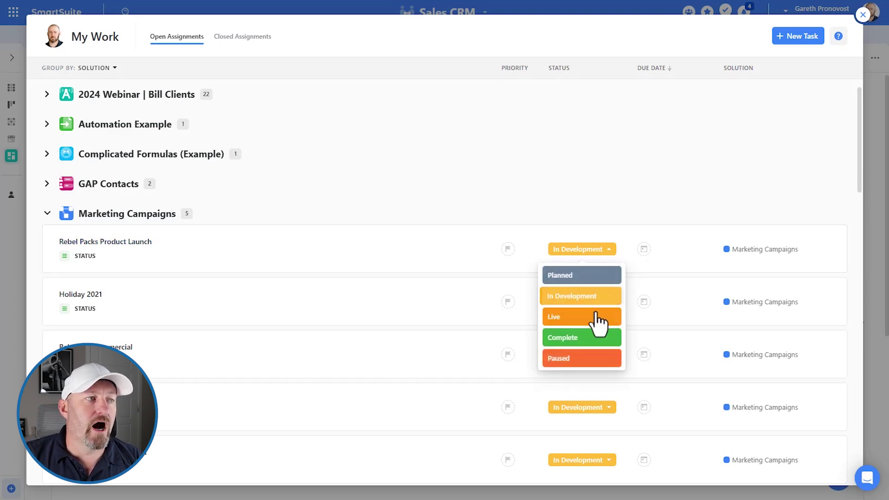
left_click(594, 341)
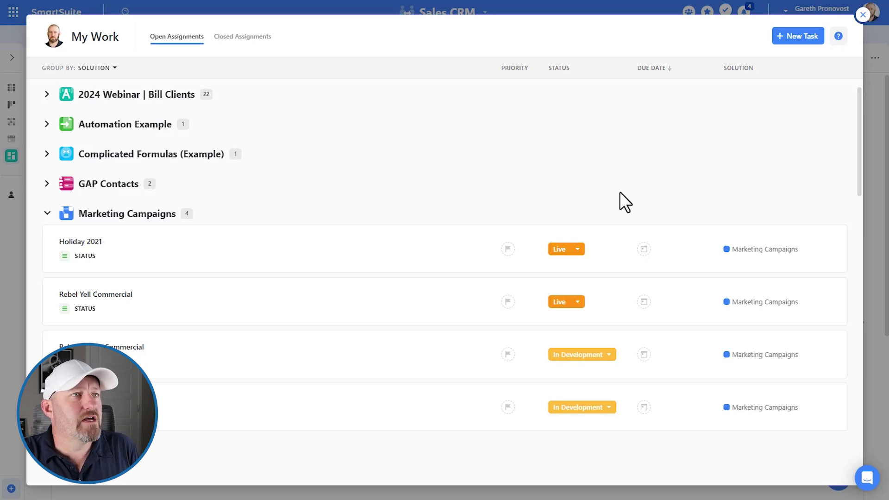
left_click(863, 15)
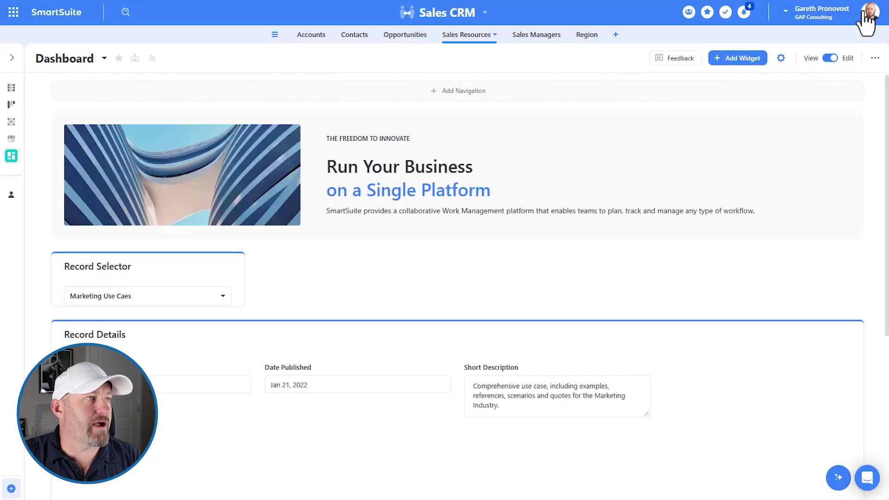
Open the Bloomjoy contact record from the Contacts table and show its Communication Center
left_click(357, 37)
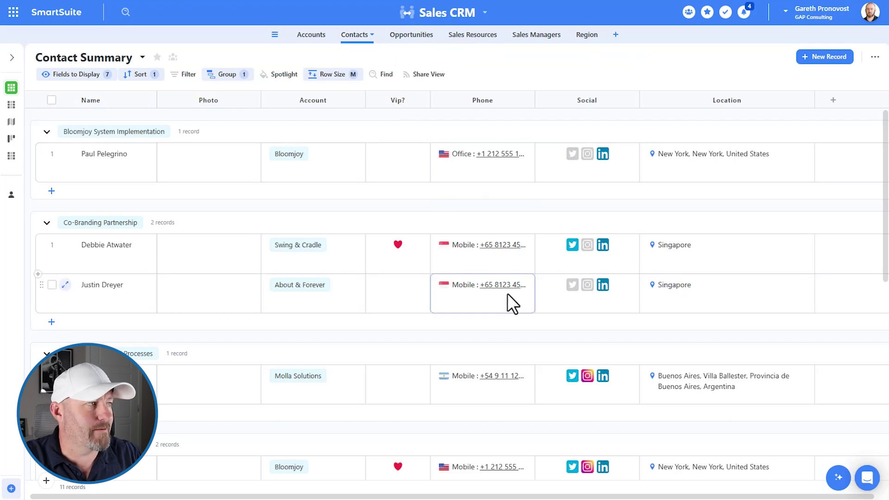
left_click(109, 173)
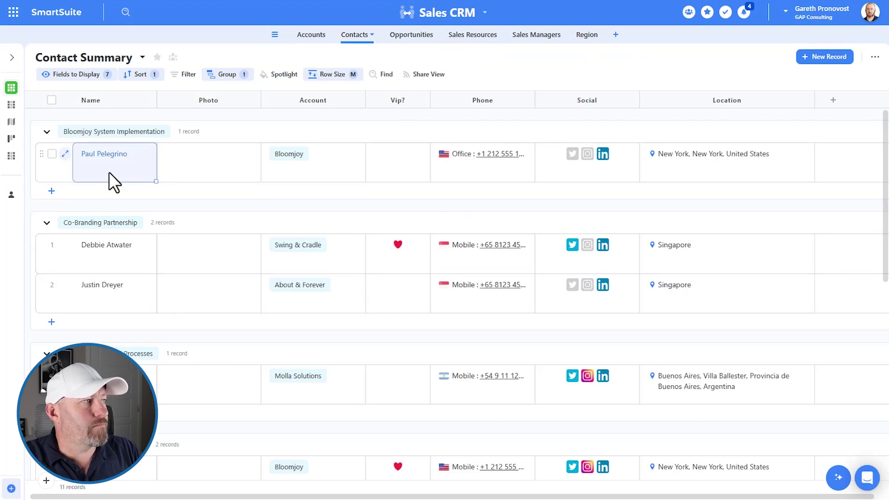
left_click(70, 156)
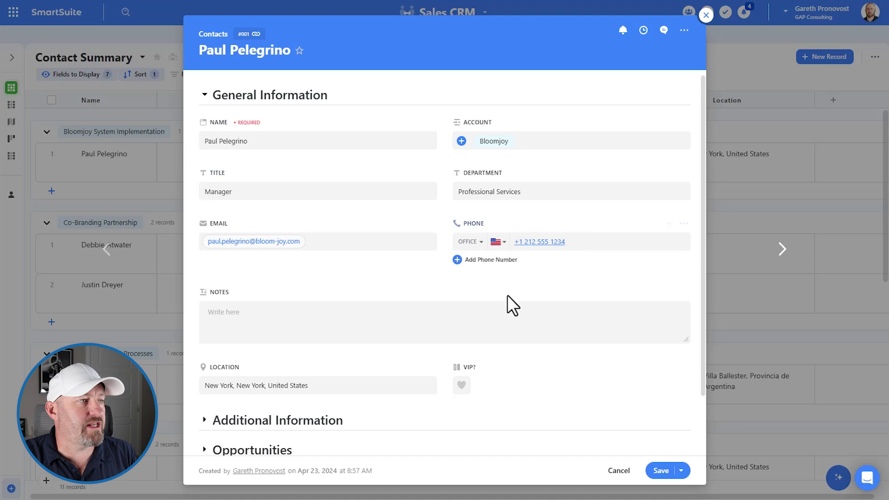
scroll(510, 259, "down", 2)
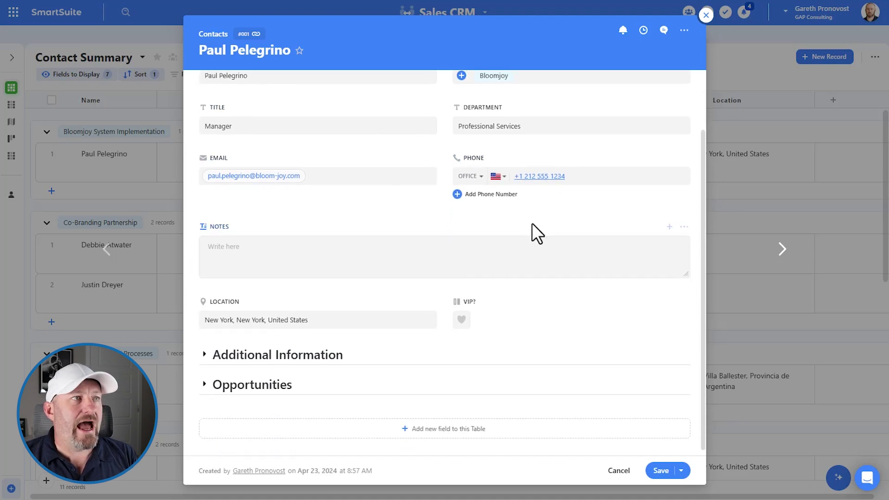
scroll(556, 209, "up", 2)
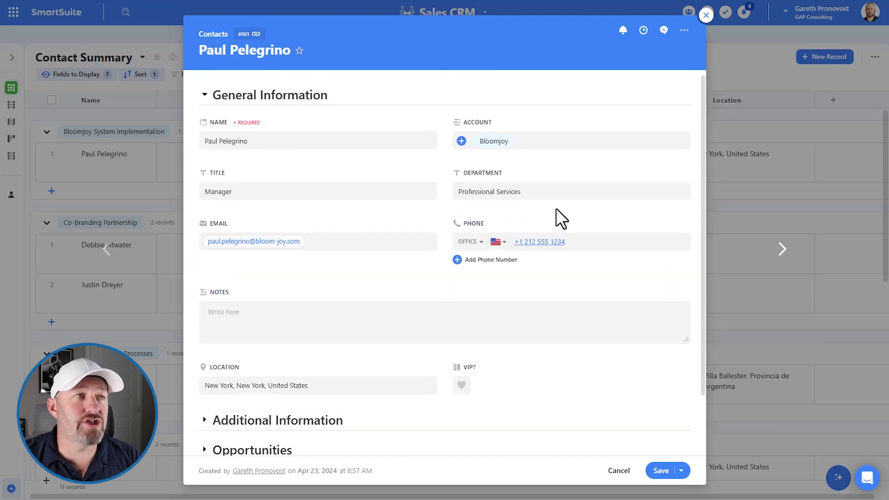
left_click(665, 30)
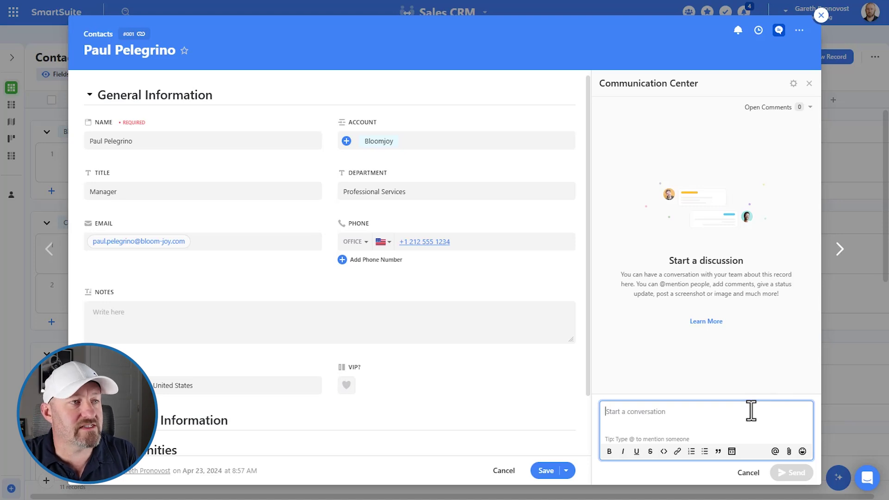
Switch on the Emails toggle in the Communication Center settings and go back
left_click(794, 85)
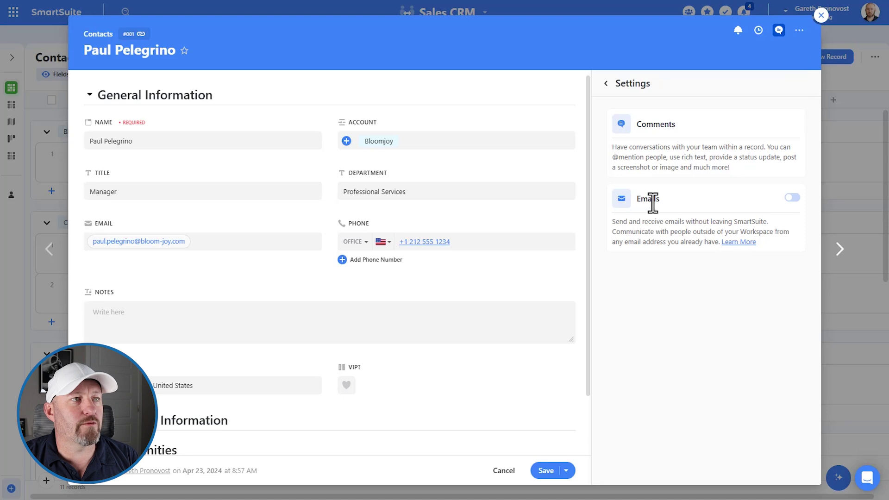
left_click(794, 199)
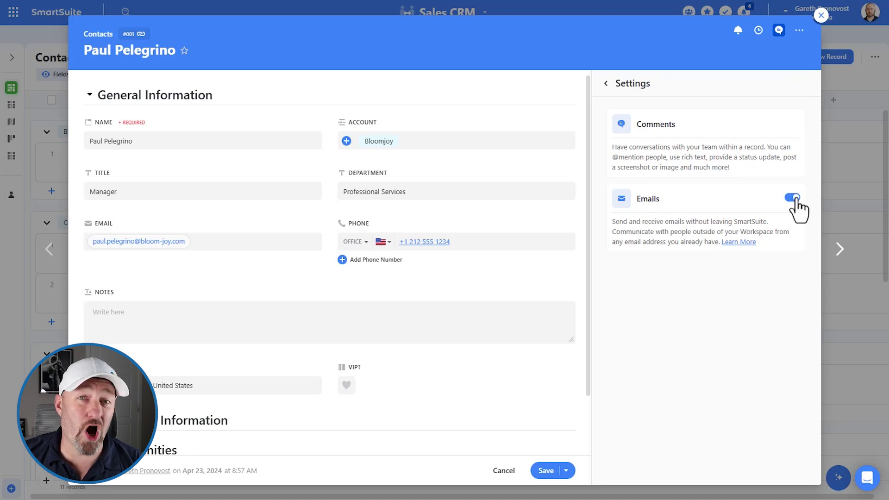
left_click(624, 88)
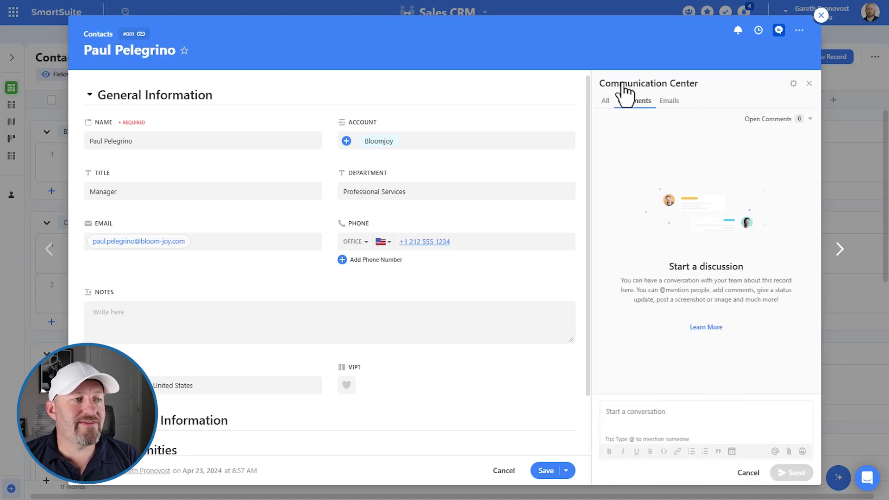
Start a New Email from the record's Emails tab and list its email fields as recipients
left_click(673, 105)
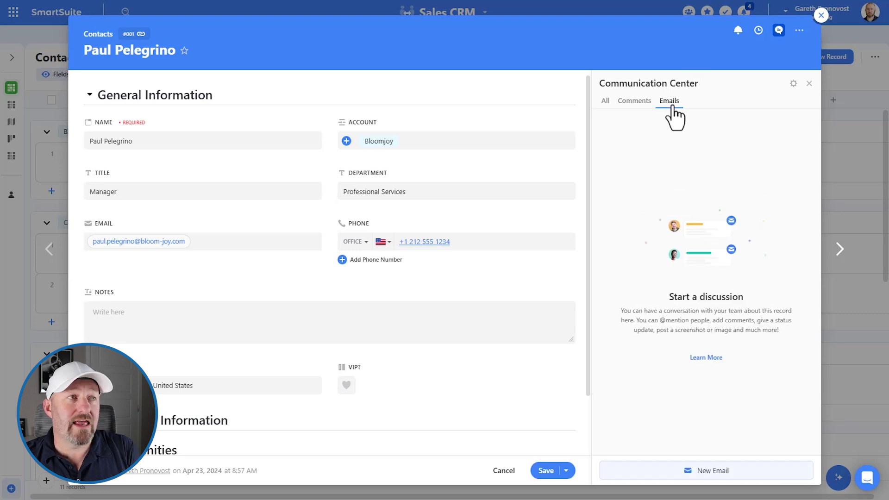
left_click(718, 474)
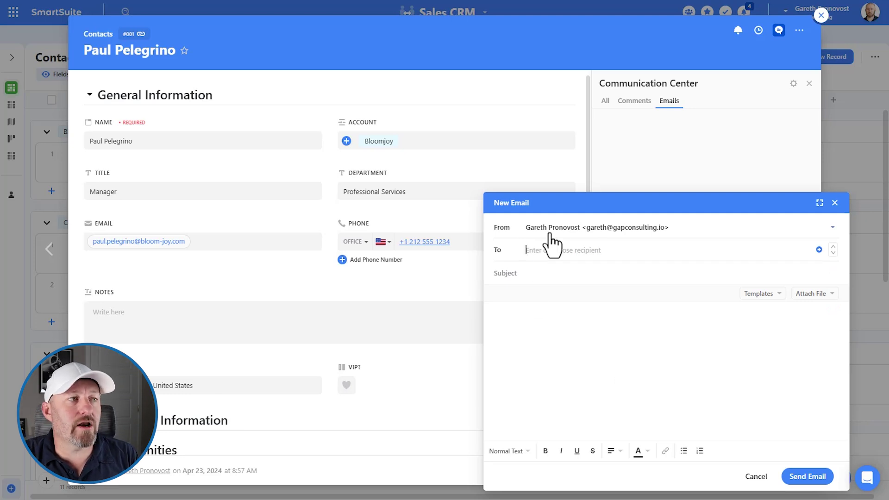
left_click(628, 250)
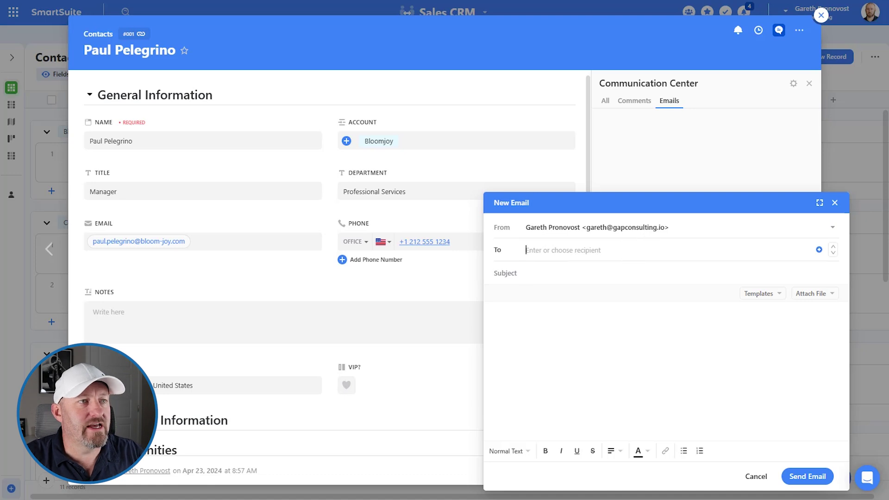
left_click(819, 251)
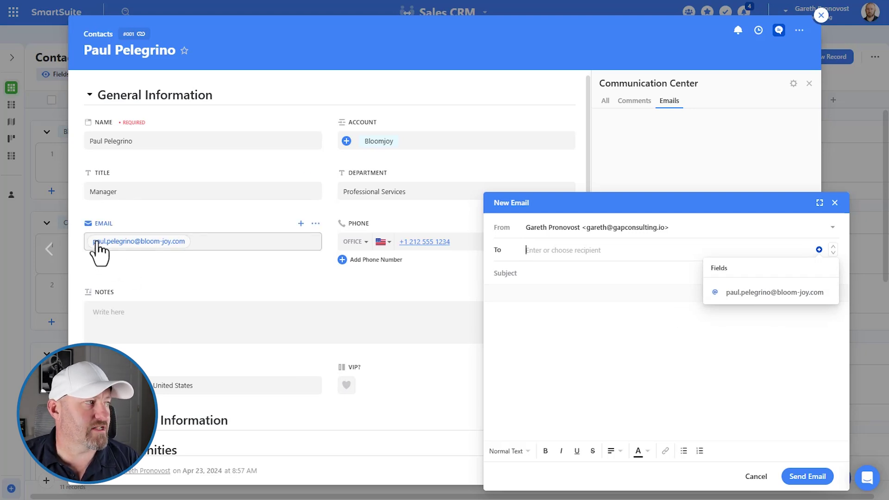
Address the email to the contact's email field, with subject 'test' and body 'test'
left_click(727, 293)
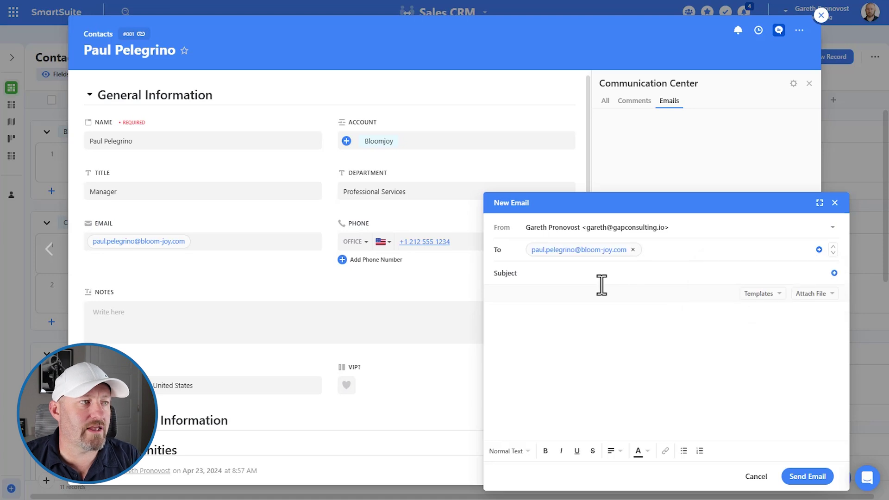
left_click(567, 276)
type("test")
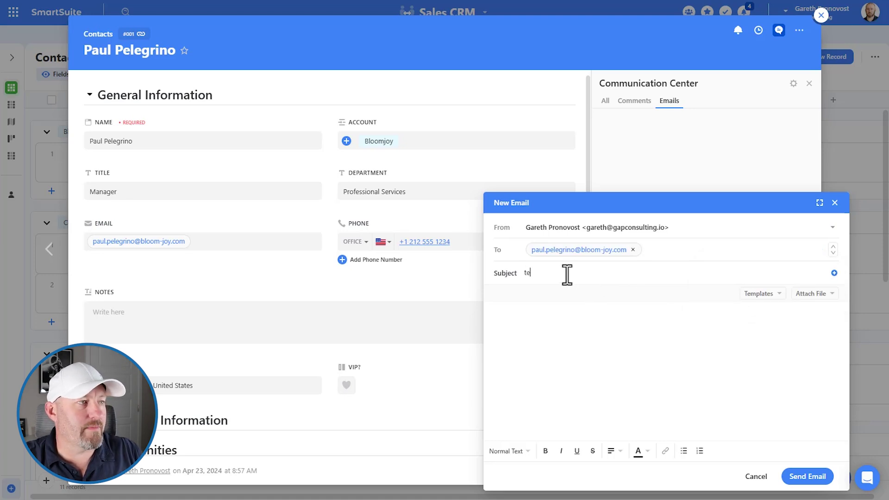
left_click(569, 318)
type("test")
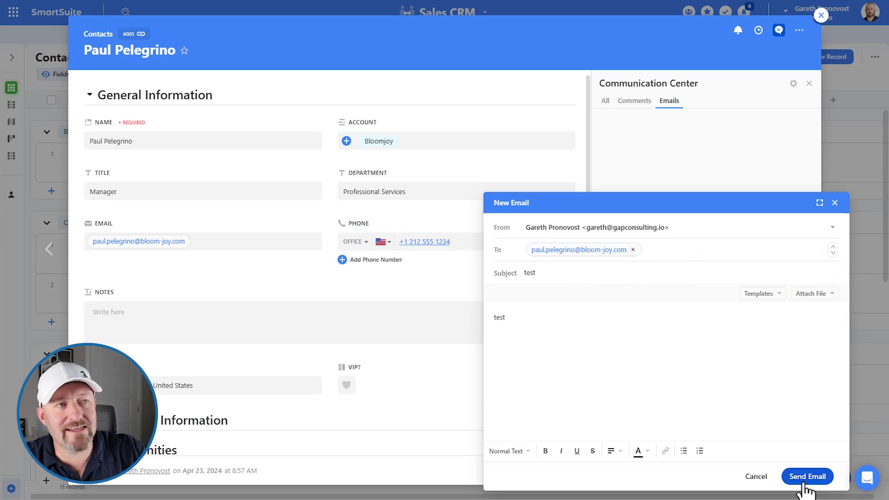